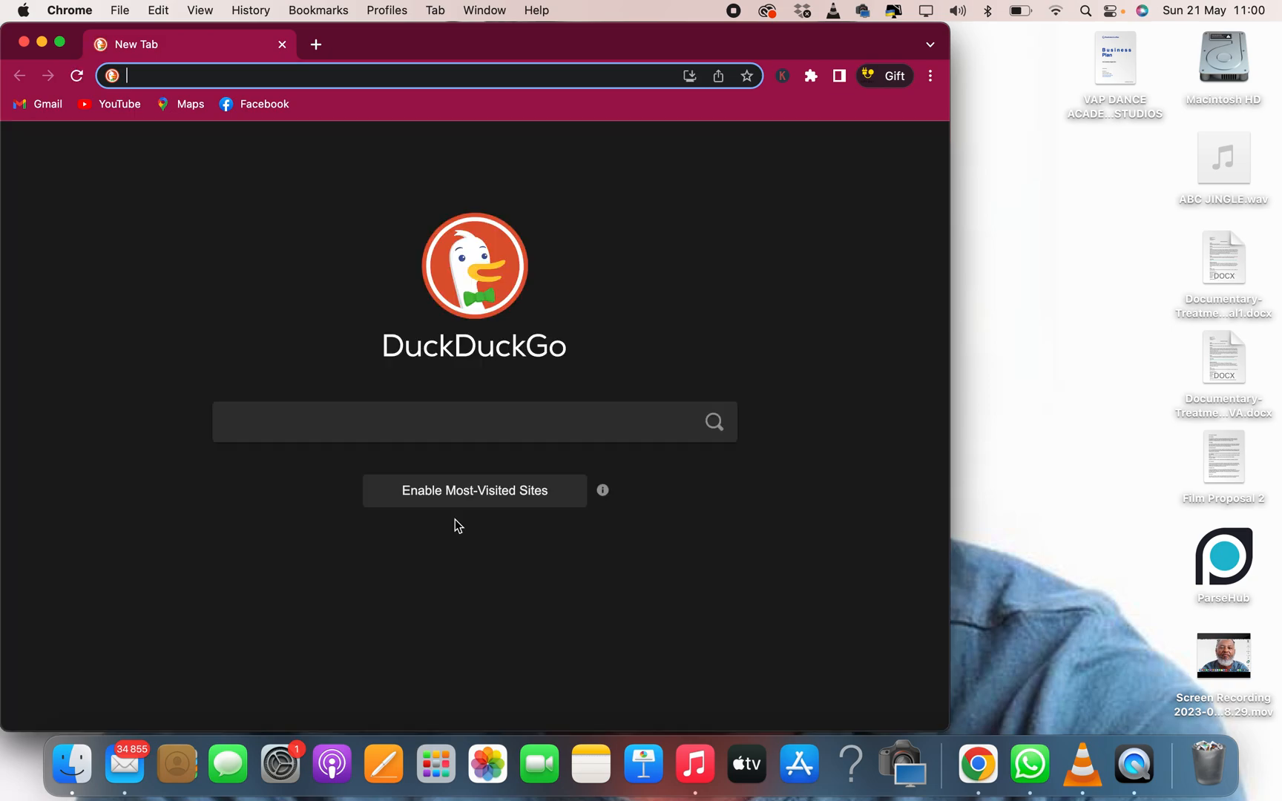
Load canva.com in Chrome from the address bar suggestion
text(canva.com)
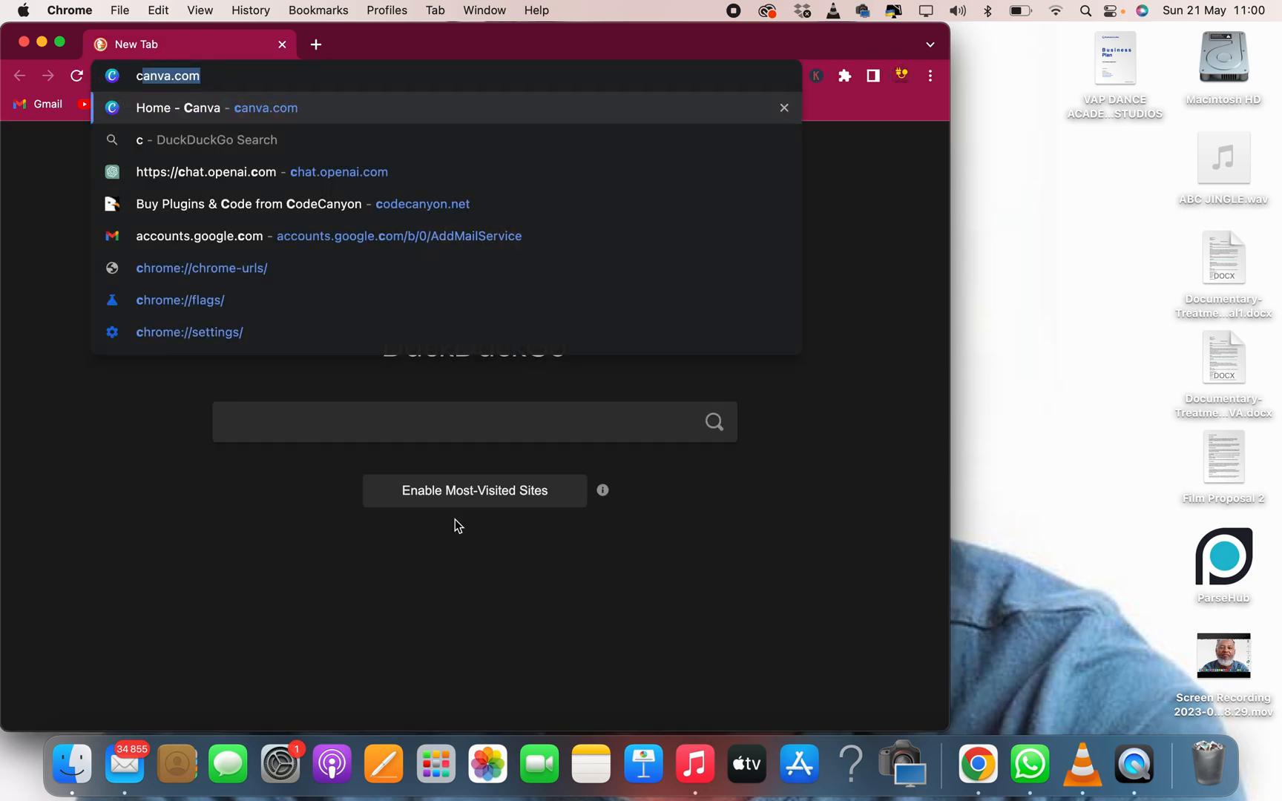
key(Return)
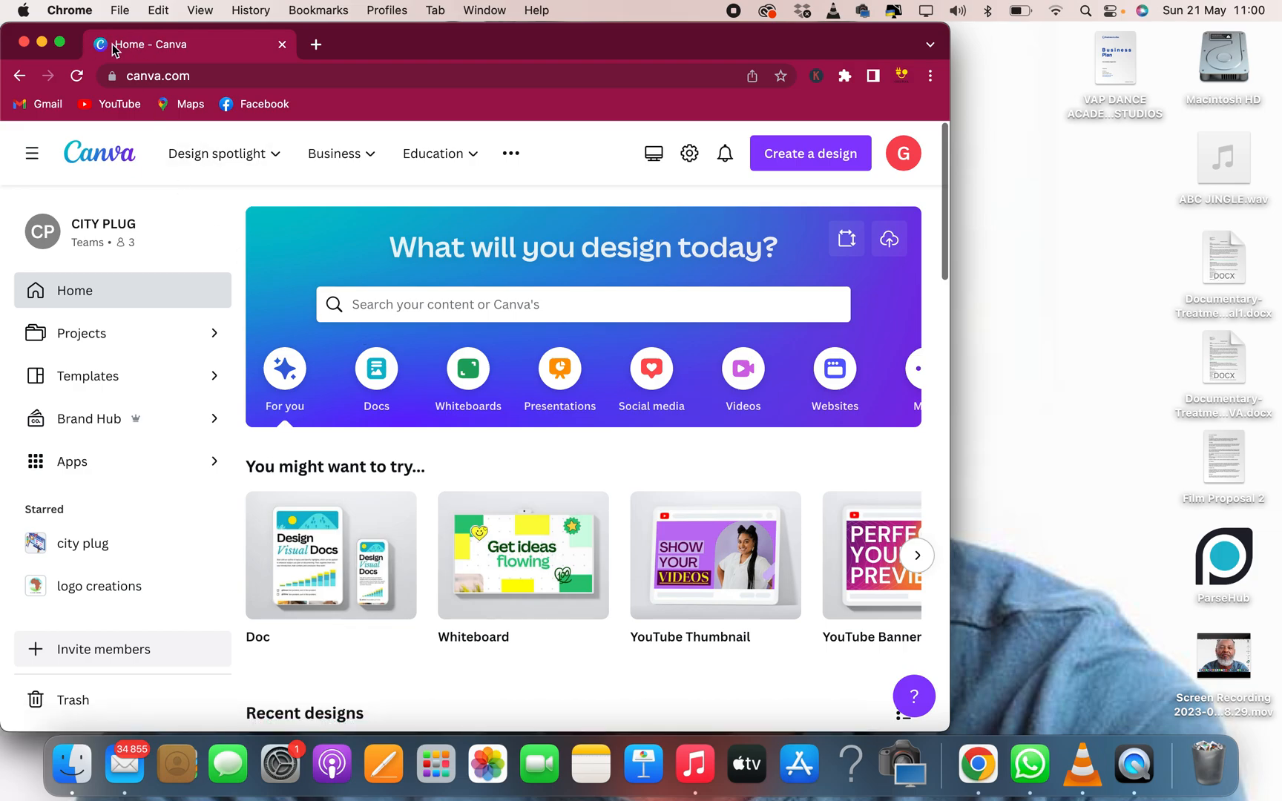
In full screen, search Canva for 'logo' and open the Logo 500 × 500 px templates
click(60, 43)
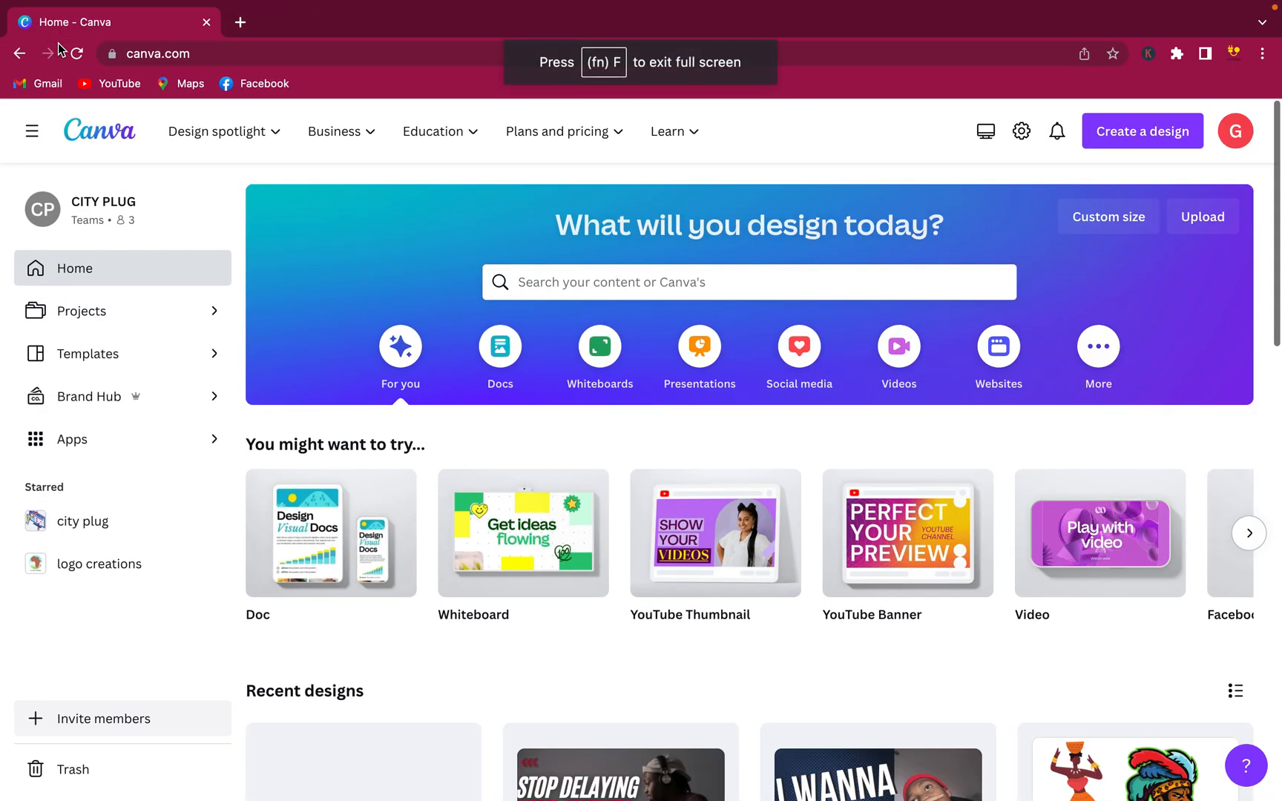
click(570, 281)
text(logo)
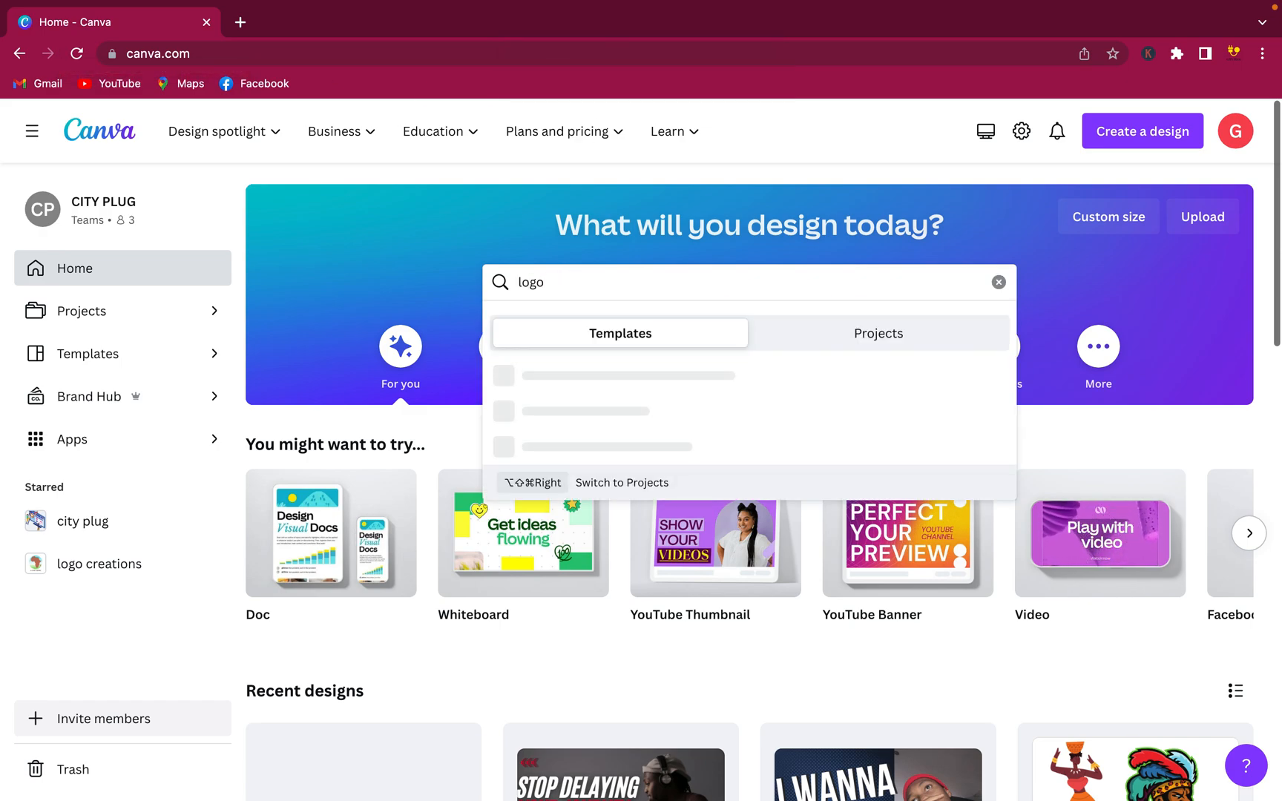
click(468, 247)
click(567, 287)
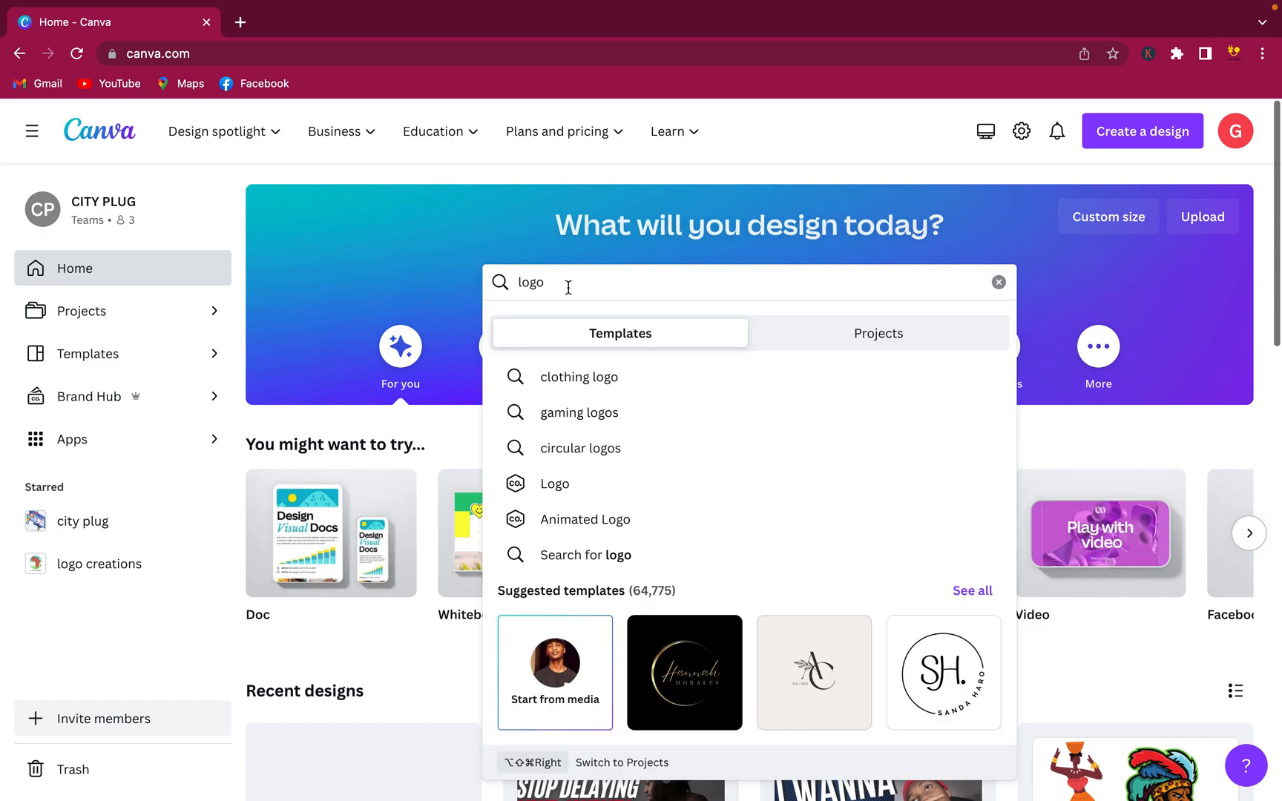
click(606, 500)
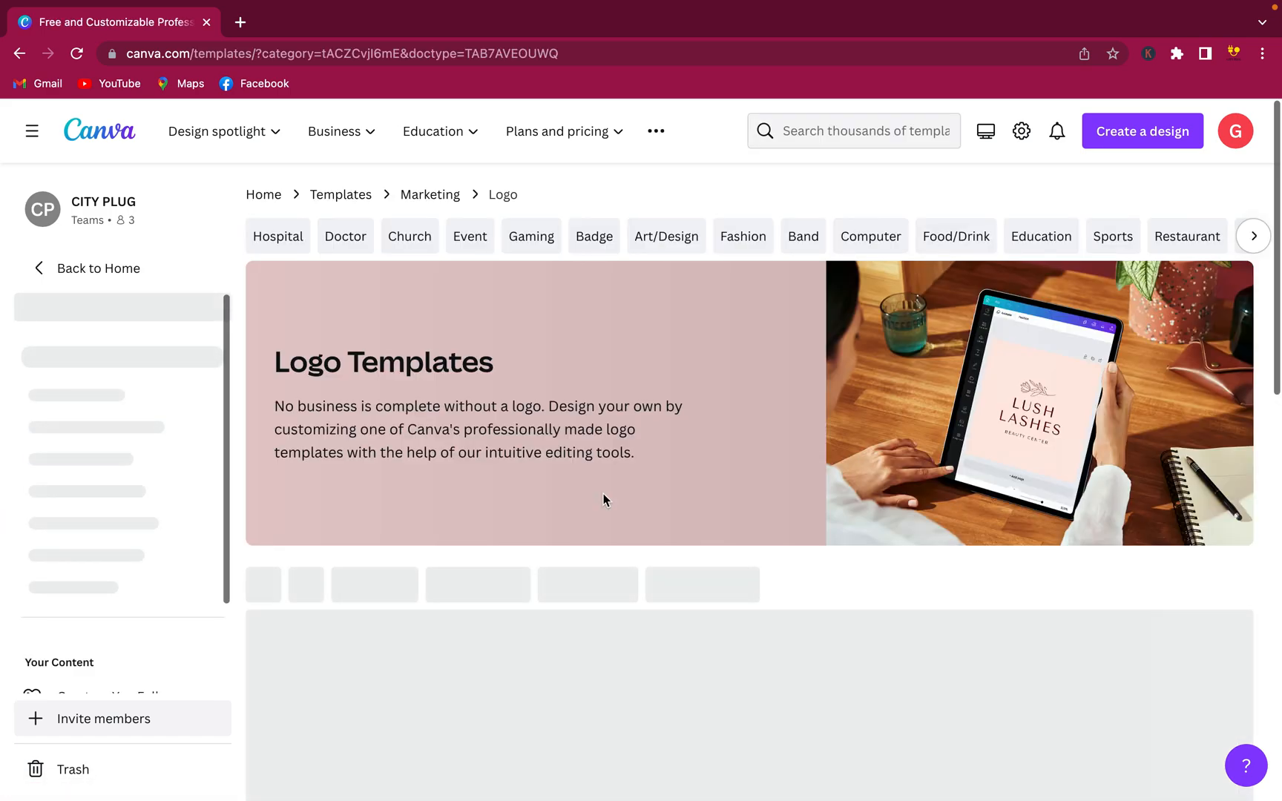
Create a blank 500 × 500 px Logo design from the Logo templates page
scroll(603, 494, down, 5)
scroll(605, 500, down, 2)
scroll(635, 499, down, 4)
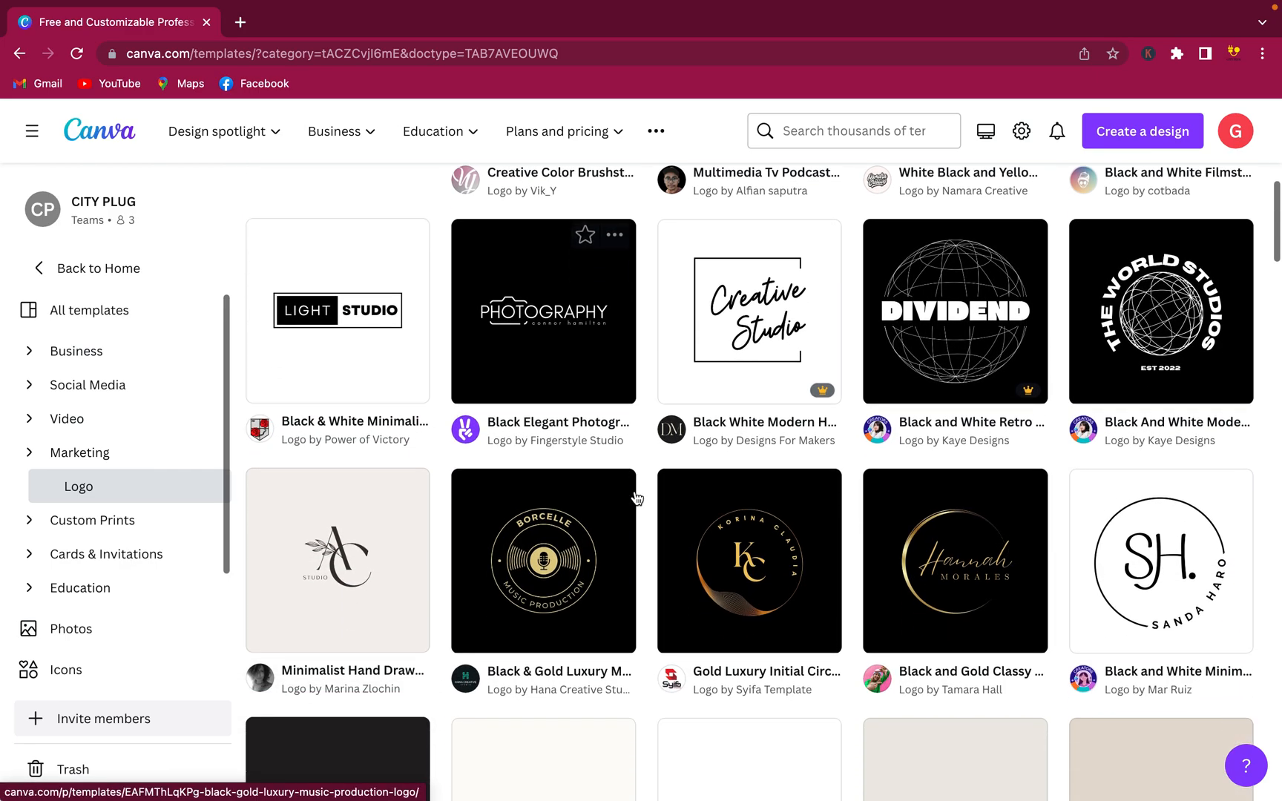
scroll(636, 499, down, 2)
scroll(630, 676, up, 8)
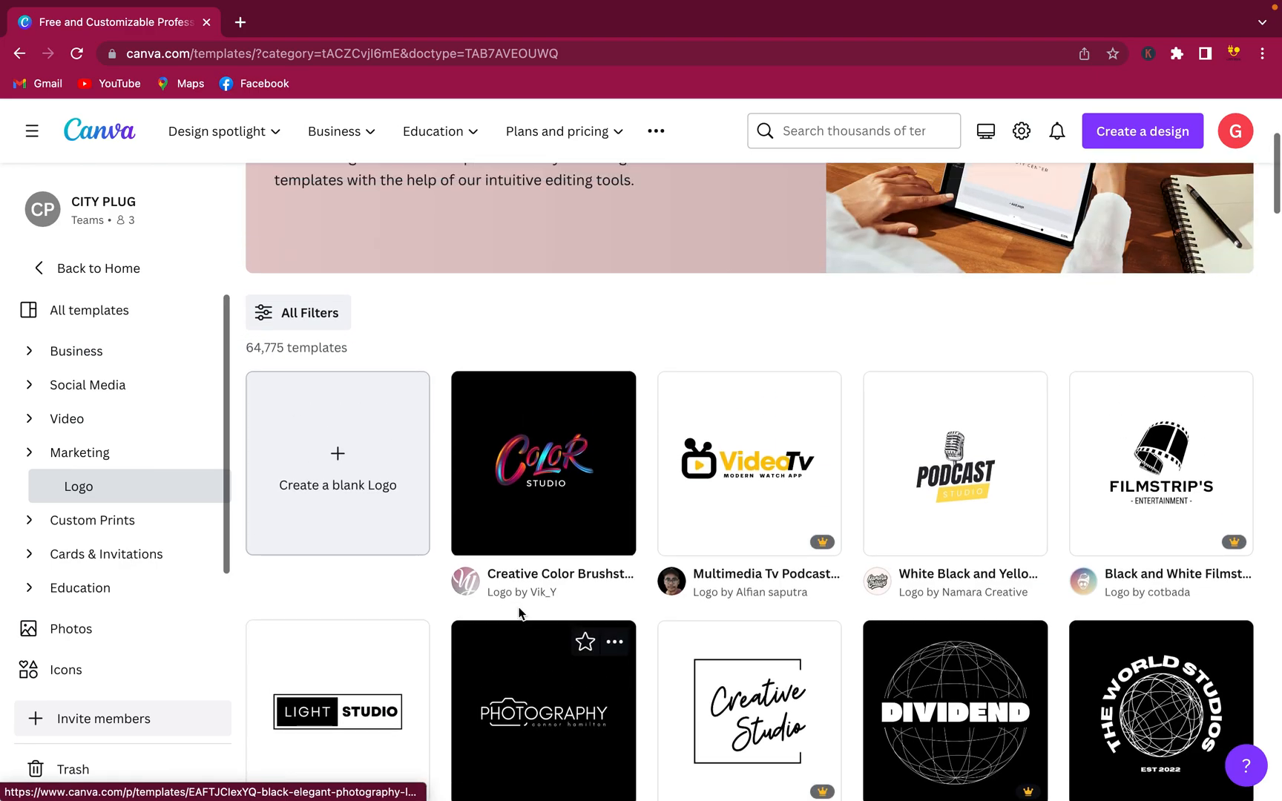
click(359, 525)
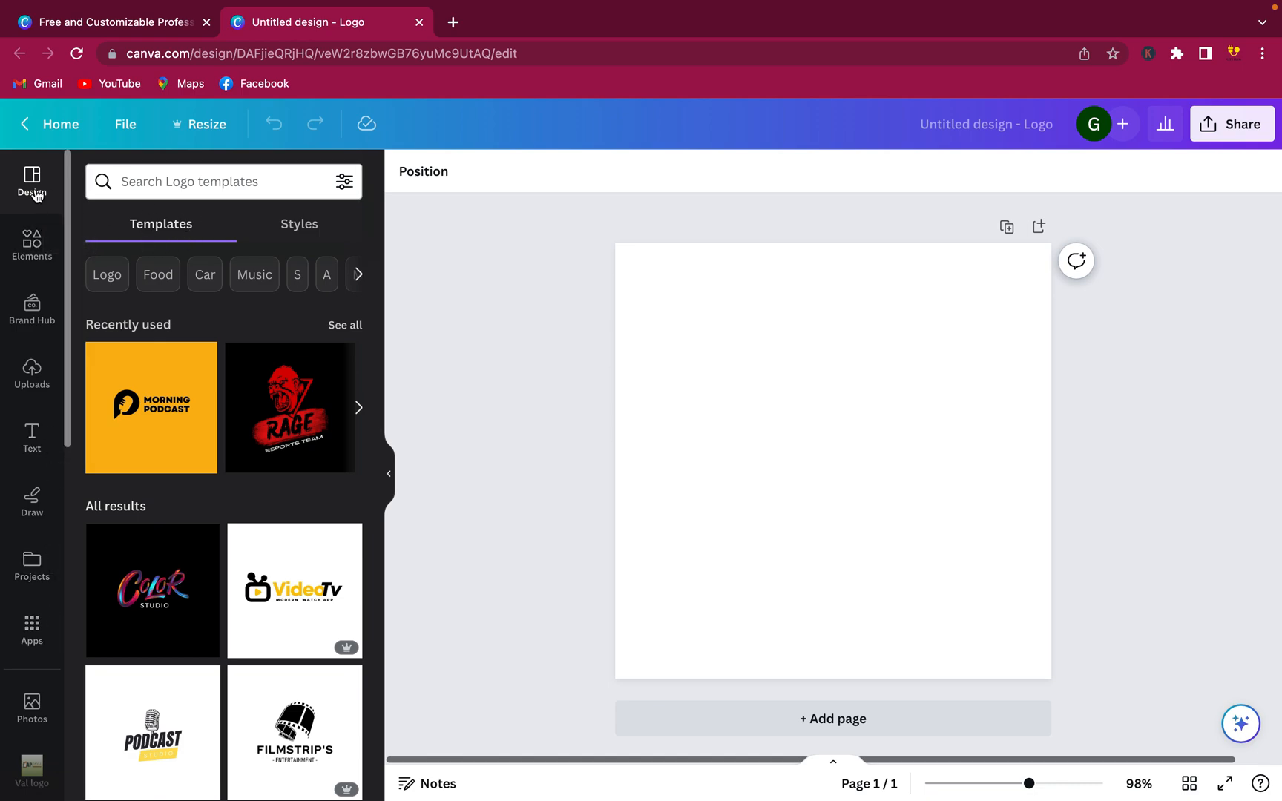
Search the Design panel for 'podcast' templates and open the teal Otapods template
click(162, 184)
text(podcast)
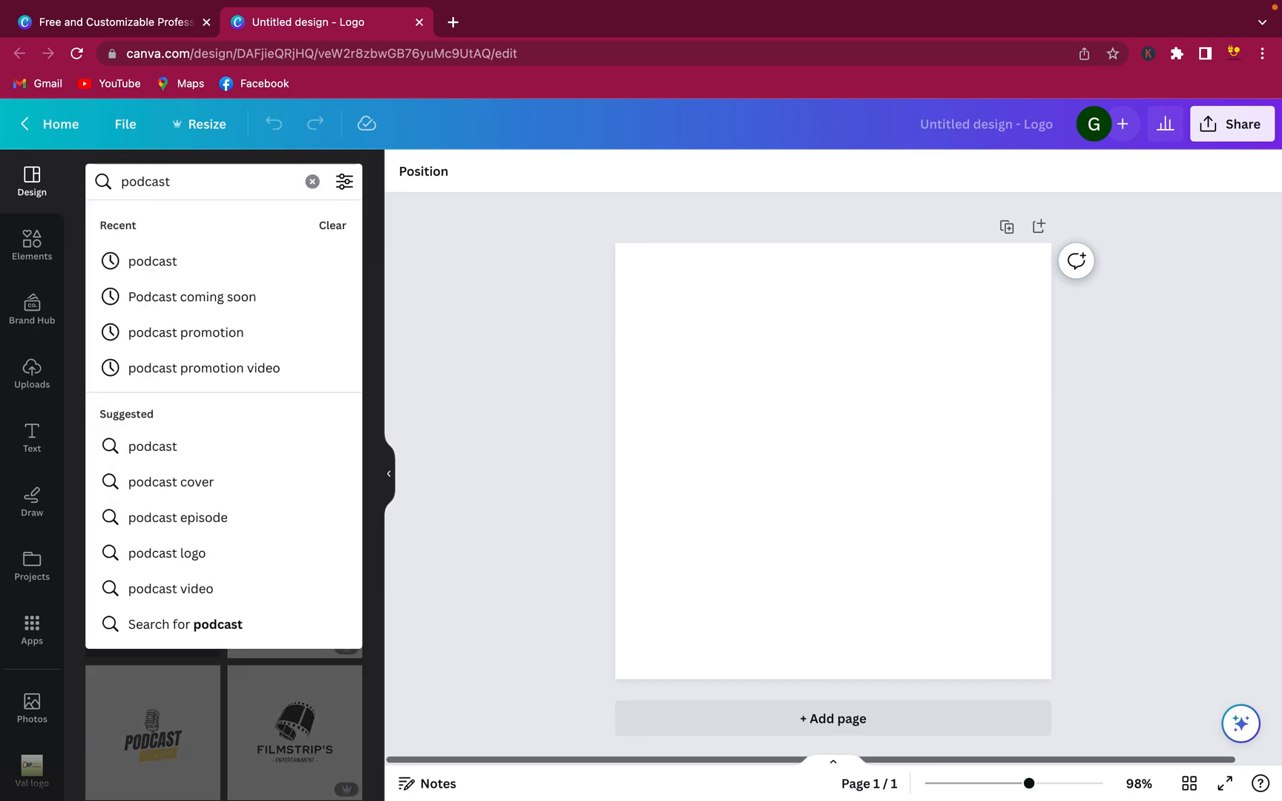
key(Return)
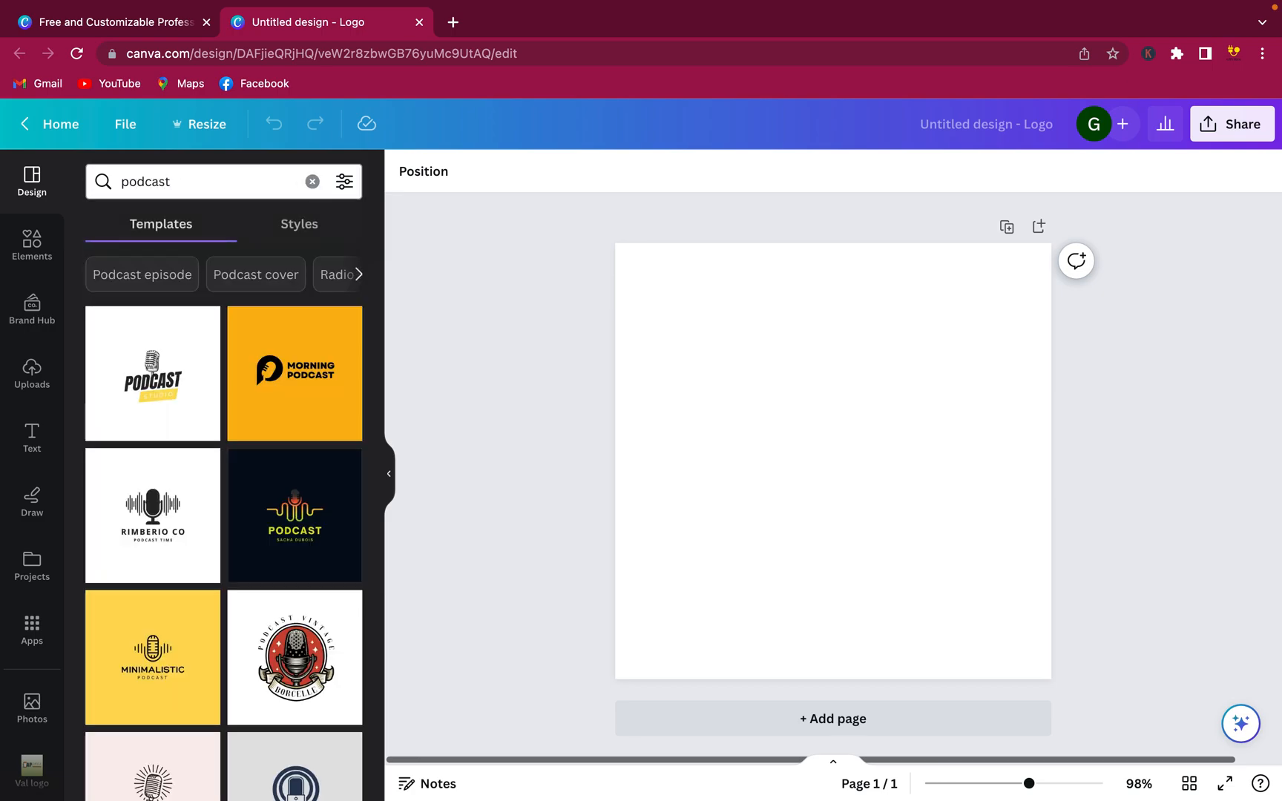
scroll(241, 492, down, 5)
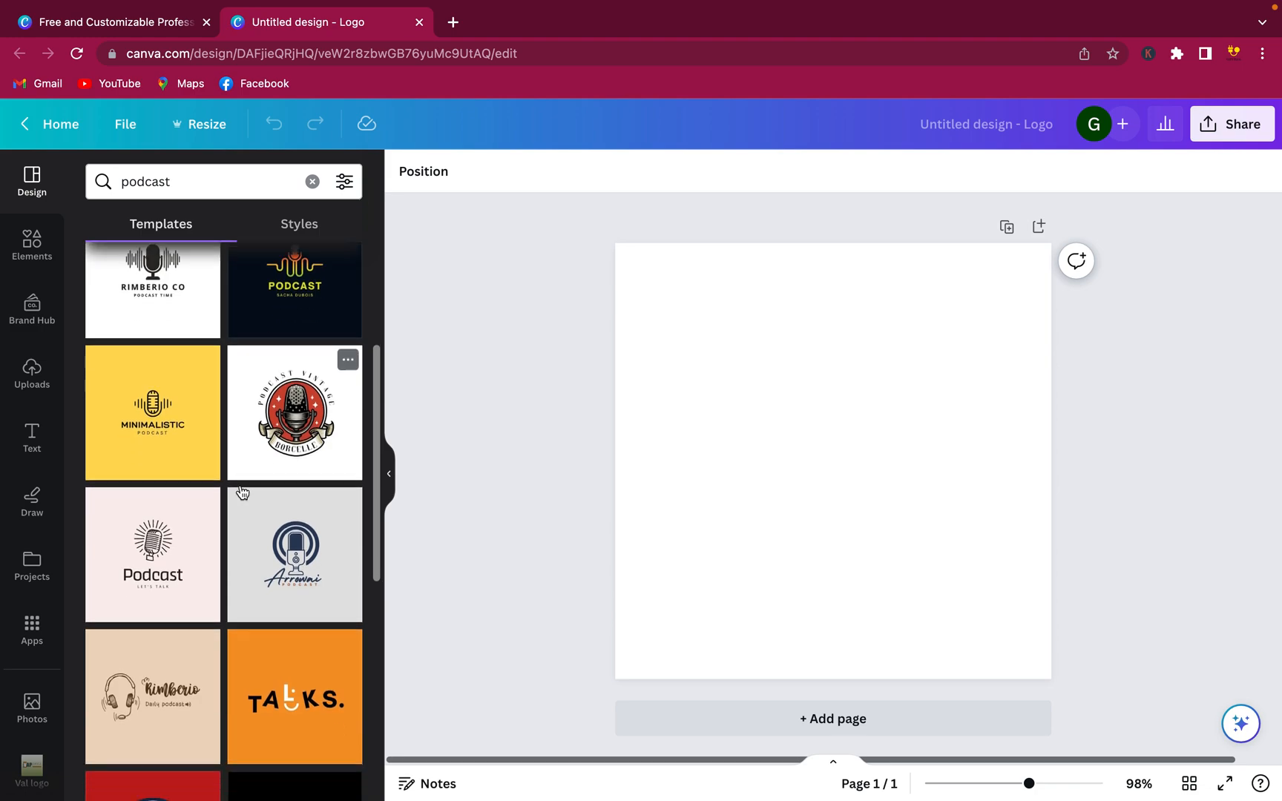
scroll(242, 492, down, 3)
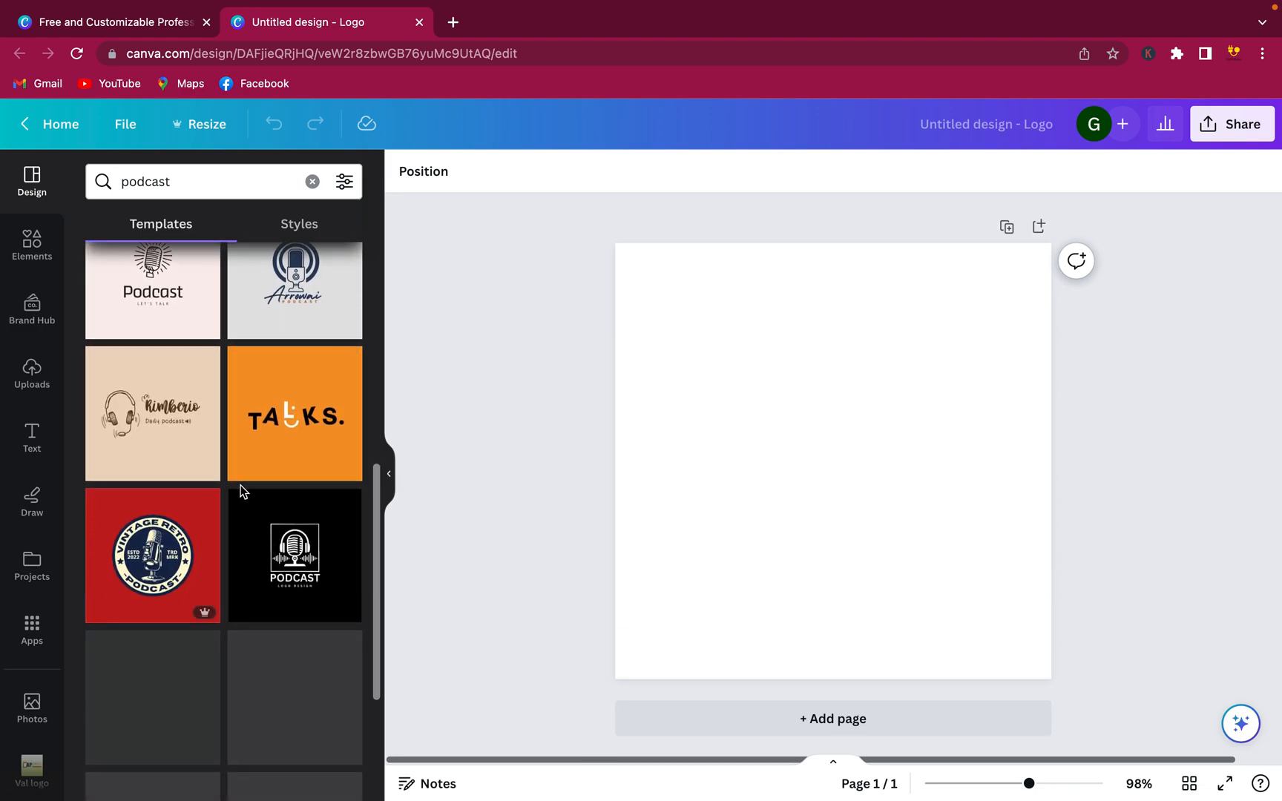
scroll(241, 492, down, 5)
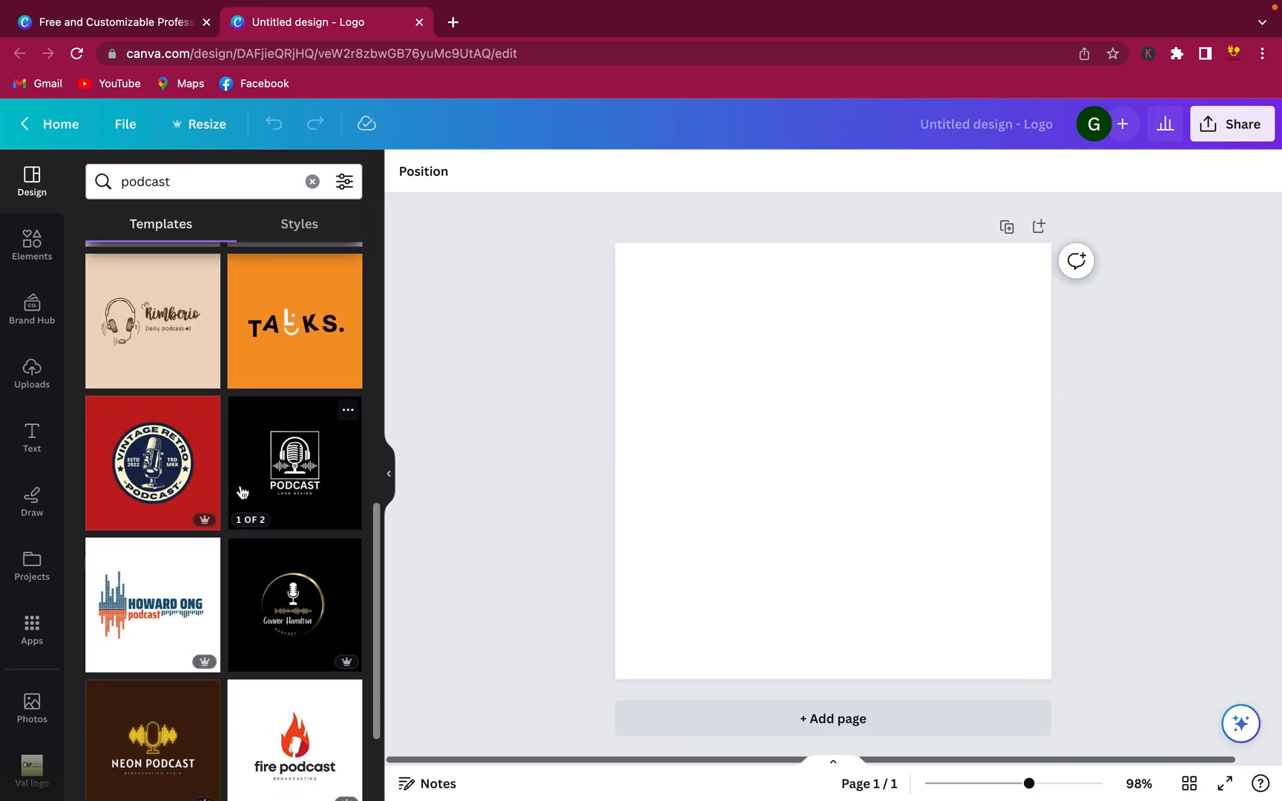
scroll(242, 492, down, 3)
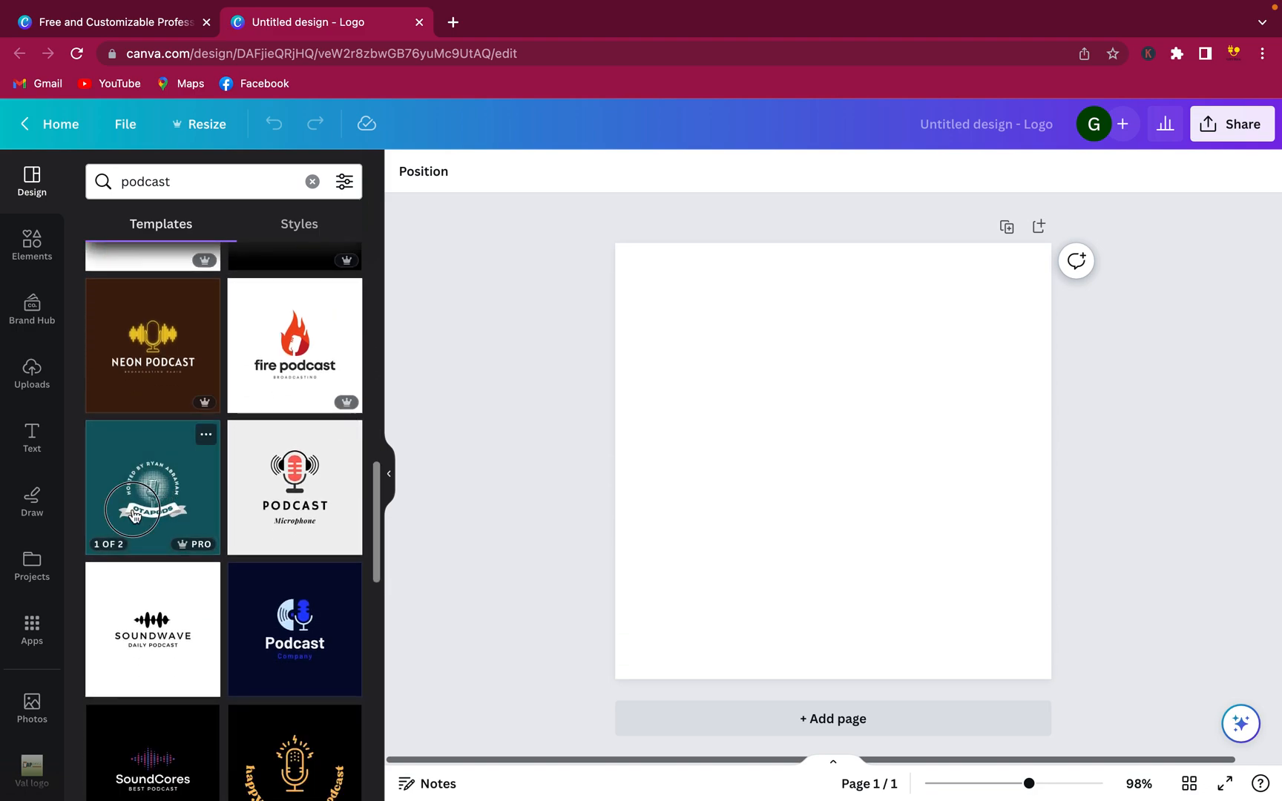
click(132, 509)
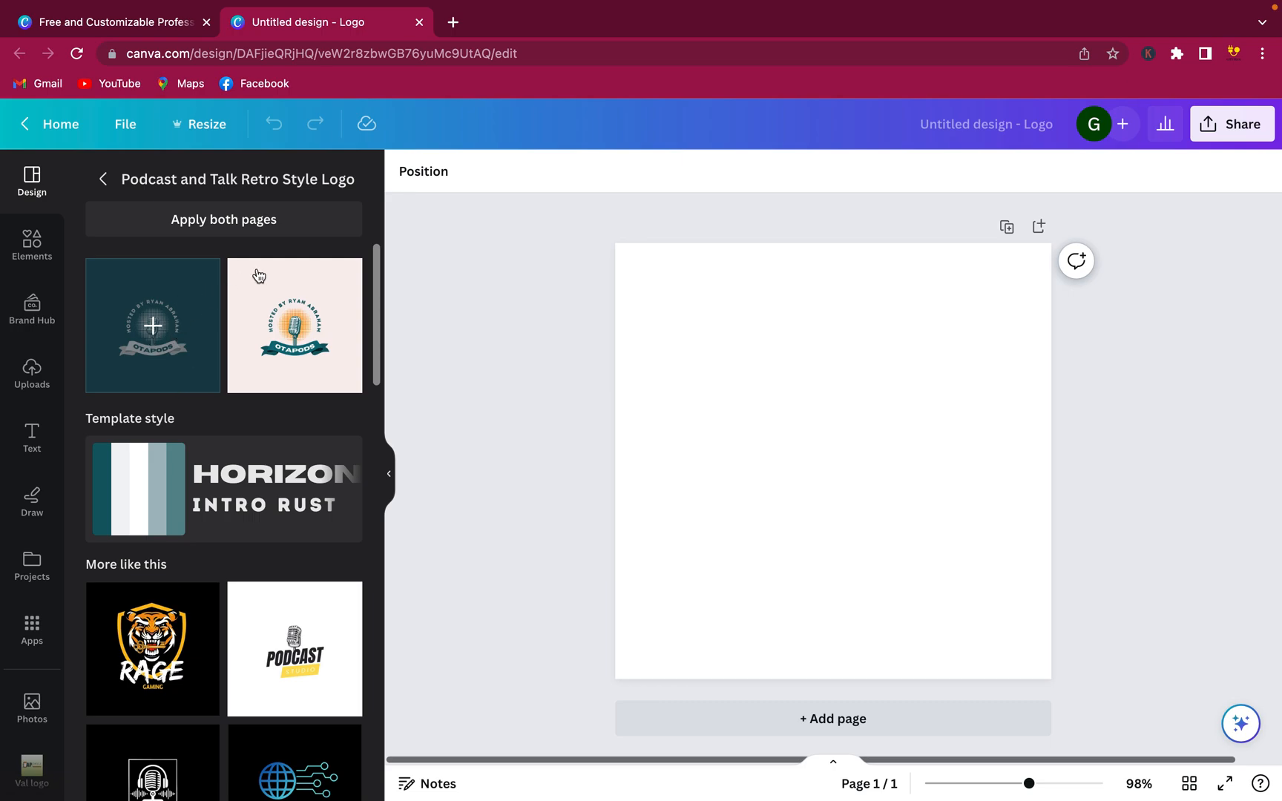
Apply the teal Otapods podcast page to the blank canvas and select it
click(172, 353)
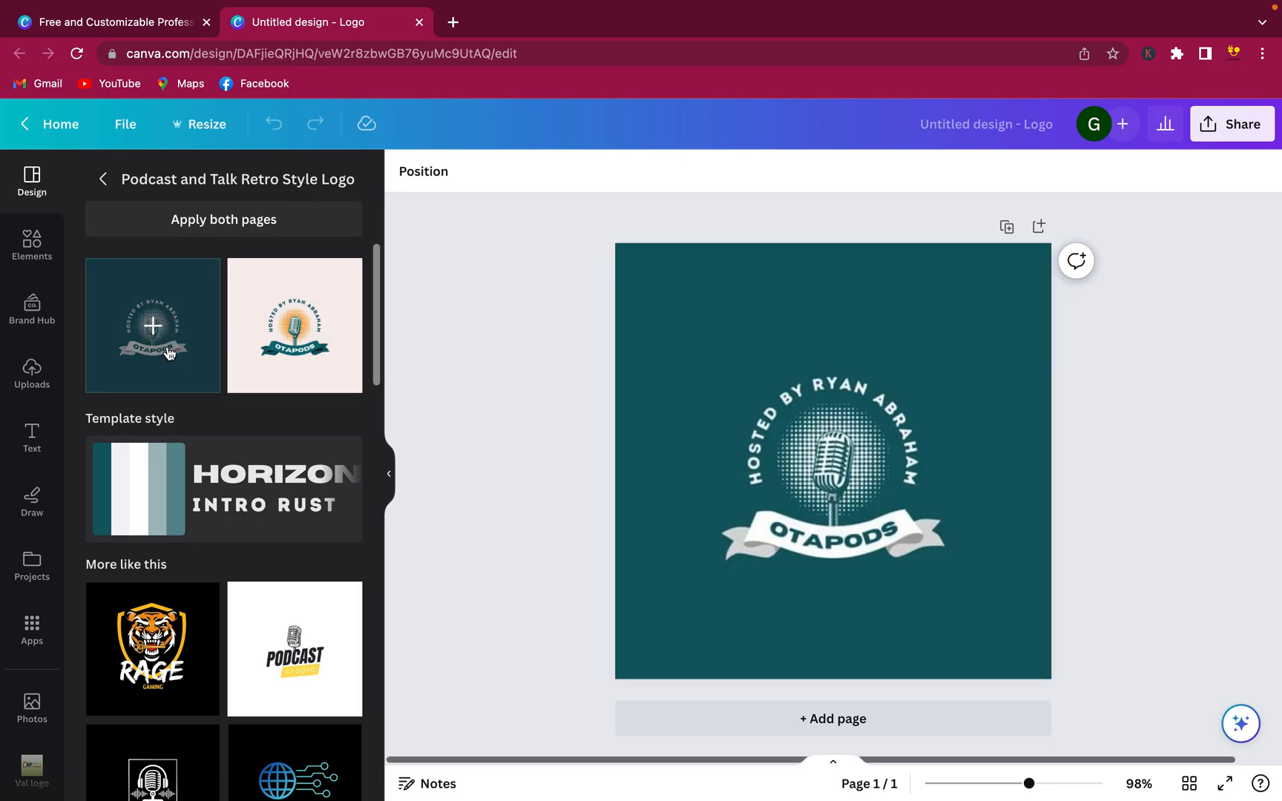
click(653, 540)
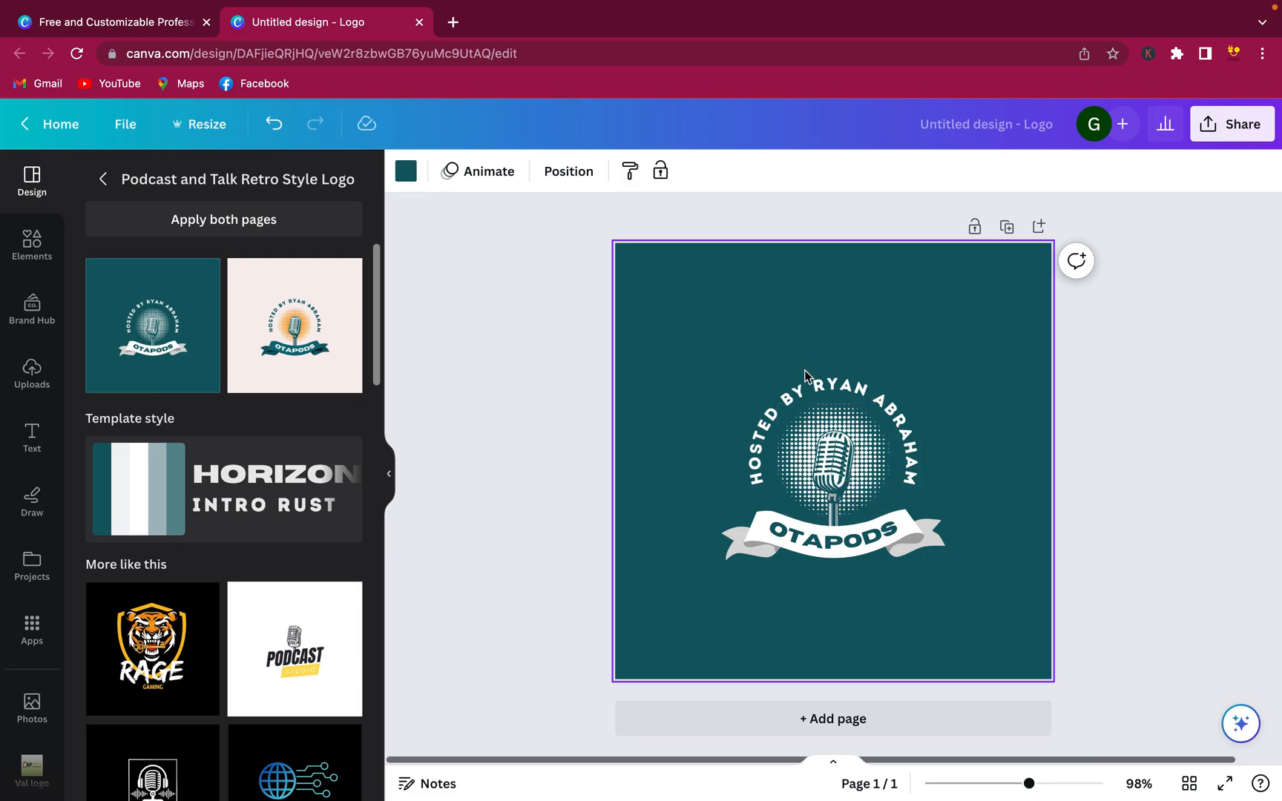
Replace the template's host name in the curved 'Hosted by' line with the new host's name
double_click(841, 397)
click(772, 407)
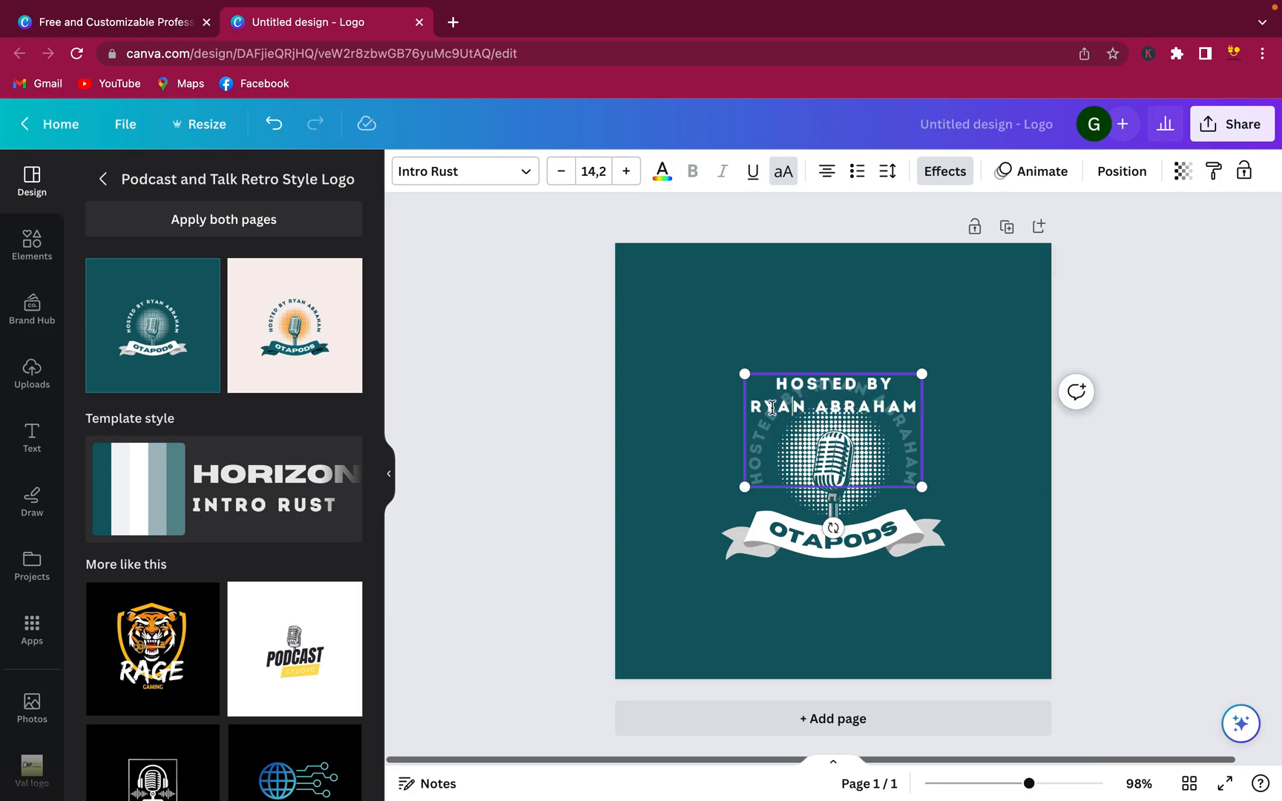
drag(754, 409, 924, 408)
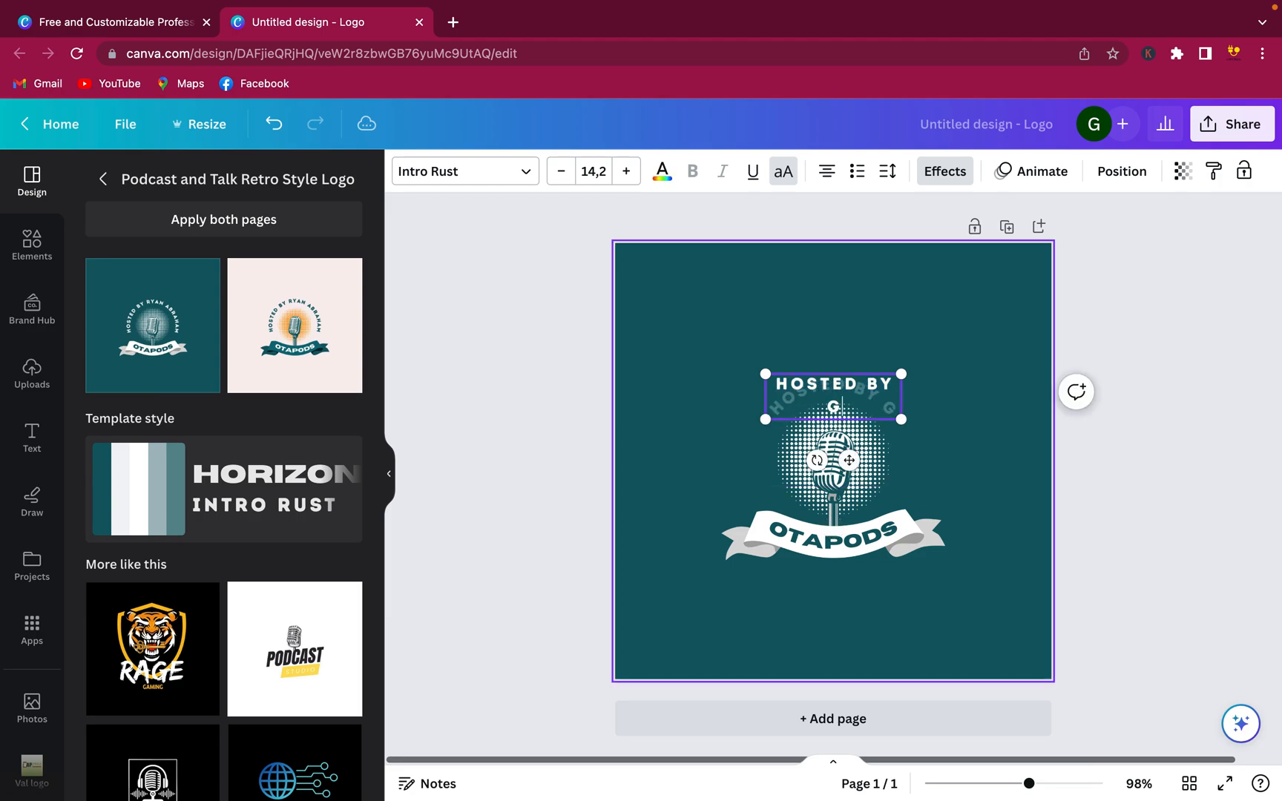
key(Escape)
click(1023, 394)
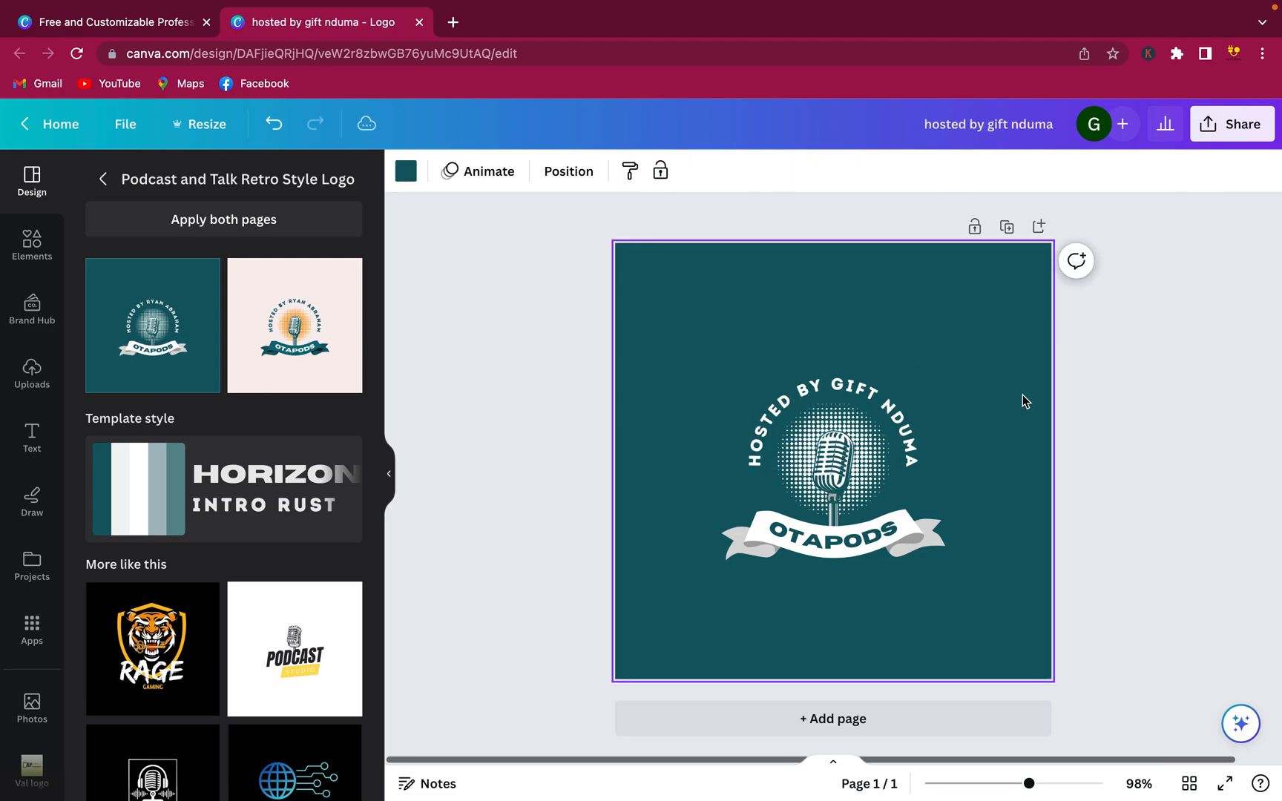
click(822, 551)
Change the ribbon text to 'ABC PODCAST' and enlarge the ribbon so it fits
double_click(824, 551)
text(ABC)
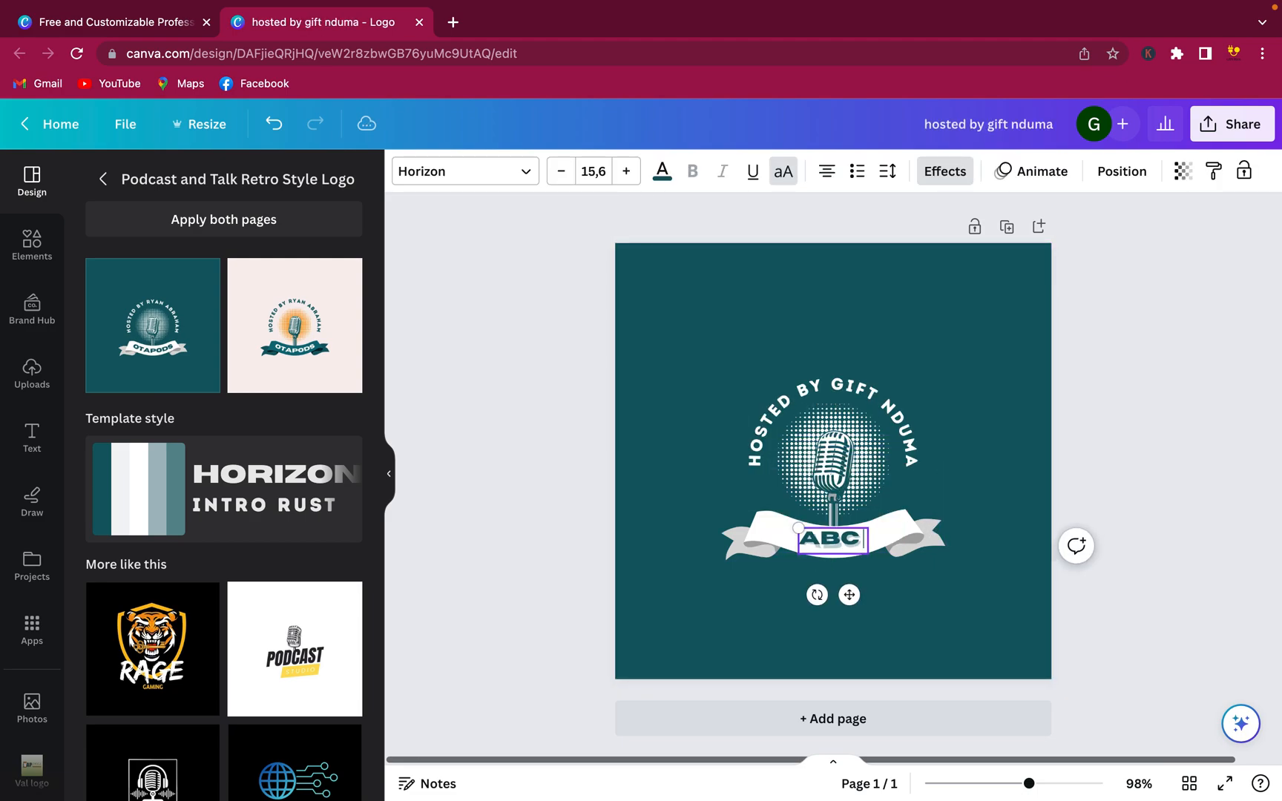
text( PODCAST)
click(1014, 444)
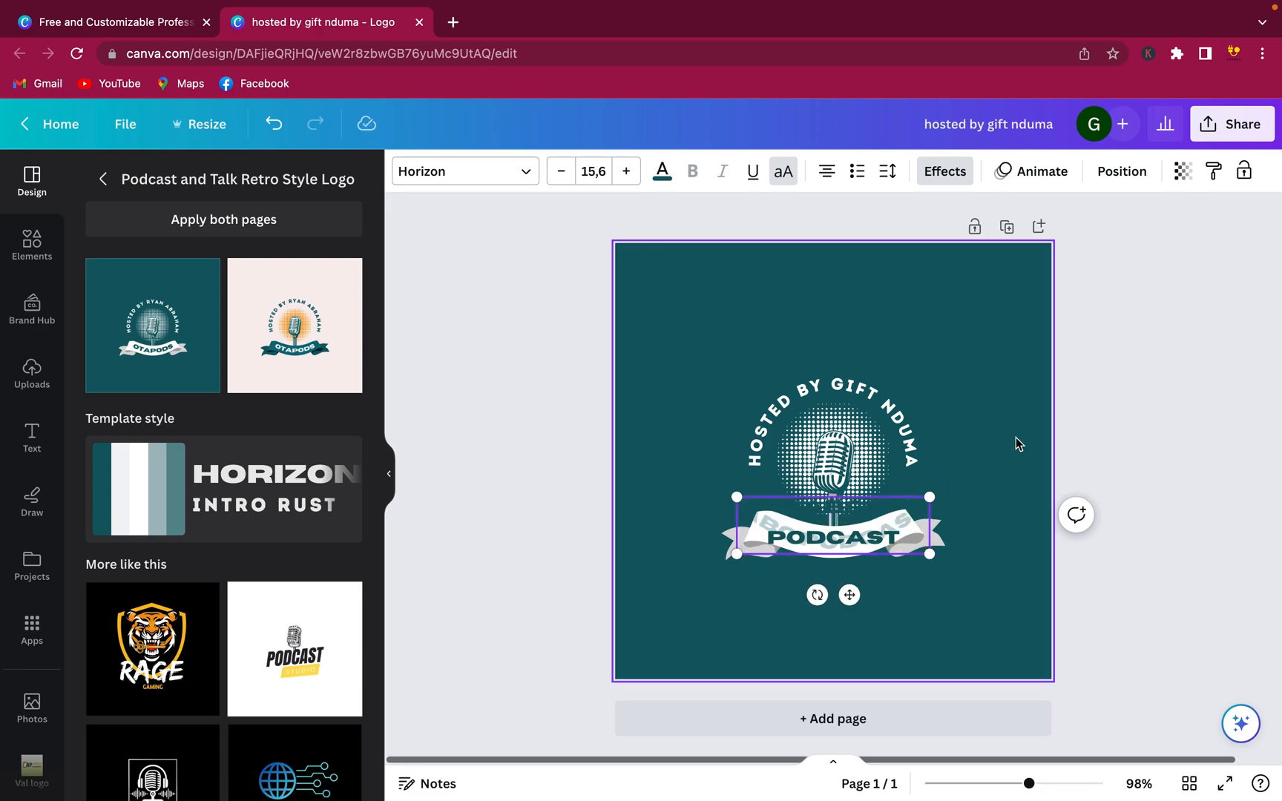
click(937, 538)
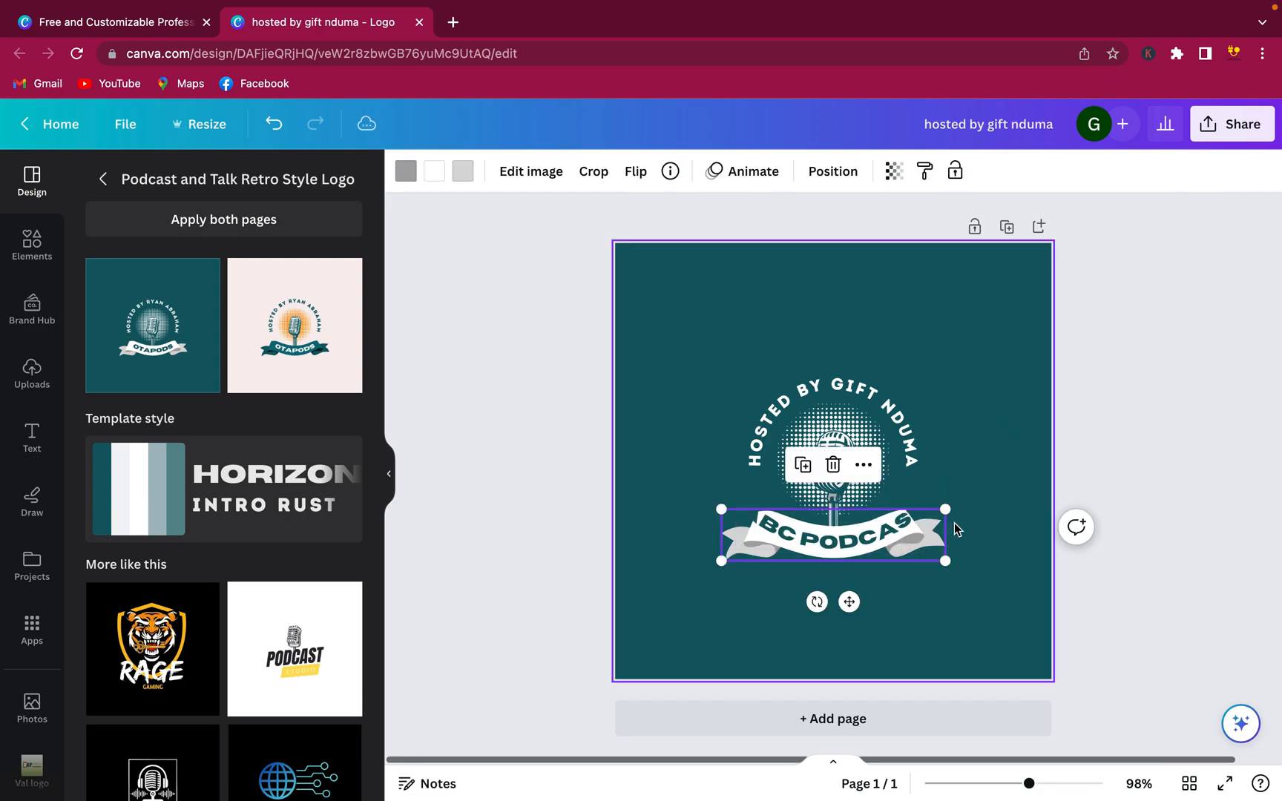
drag(953, 507, 939, 532)
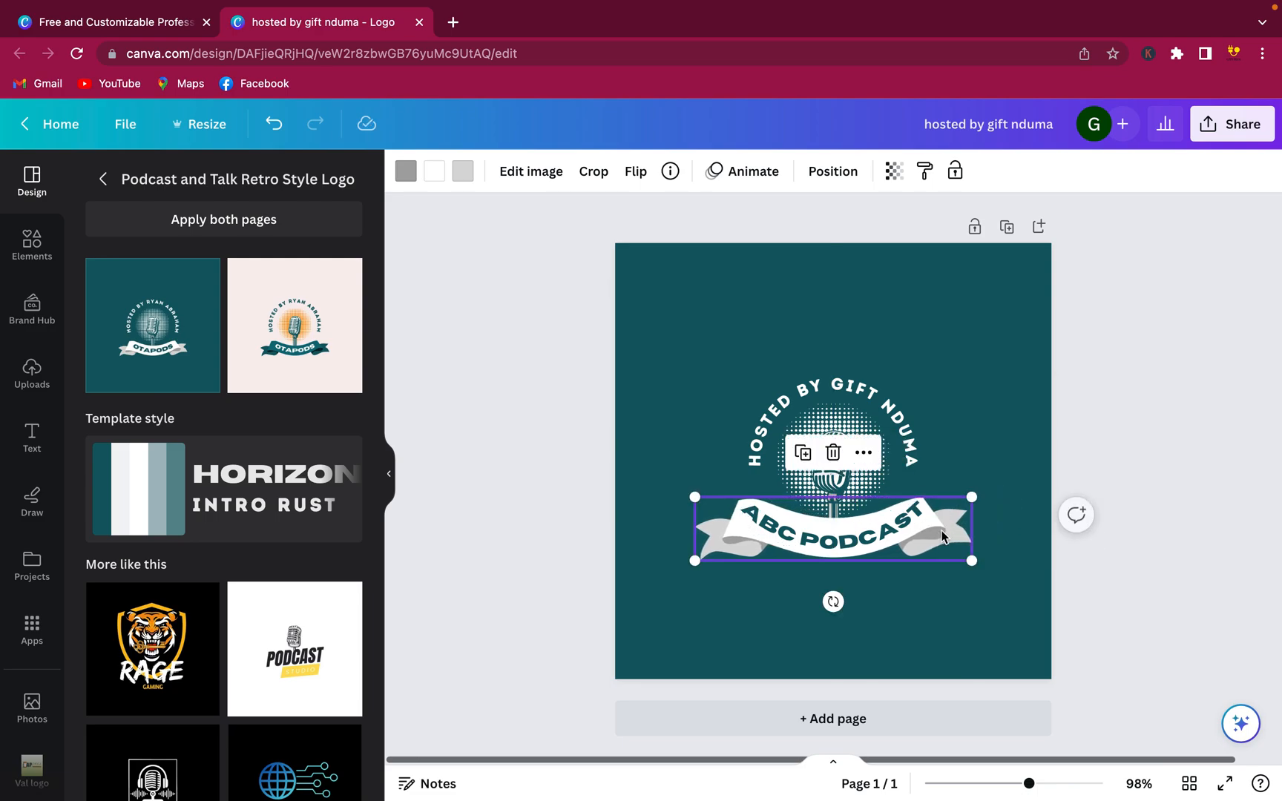
click(968, 450)
Resize the microphone and shrink the halftone circle behind it to 124 × 124
click(841, 484)
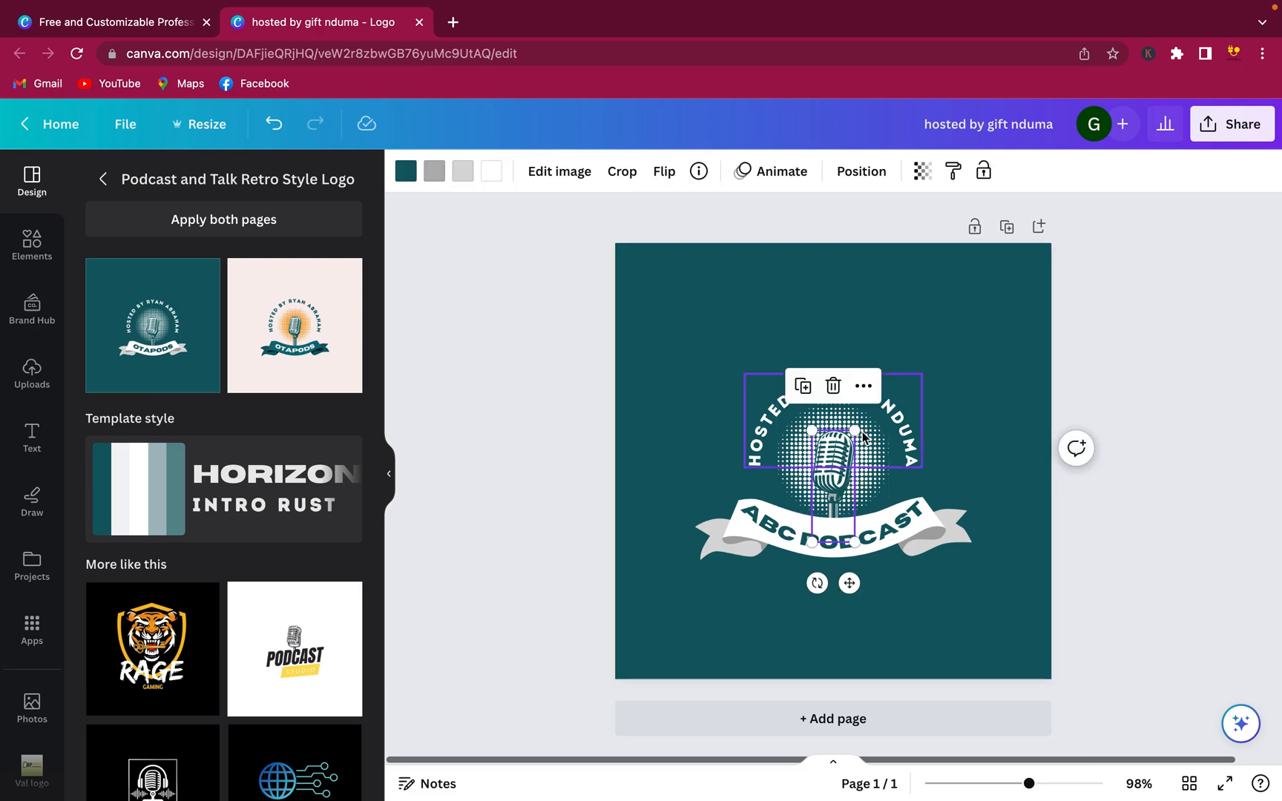
mouse_move(855, 430)
mouse_down()
mouse_move(879, 420)
mouse_move(853, 444)
mouse_up()
click(972, 405)
click(877, 481)
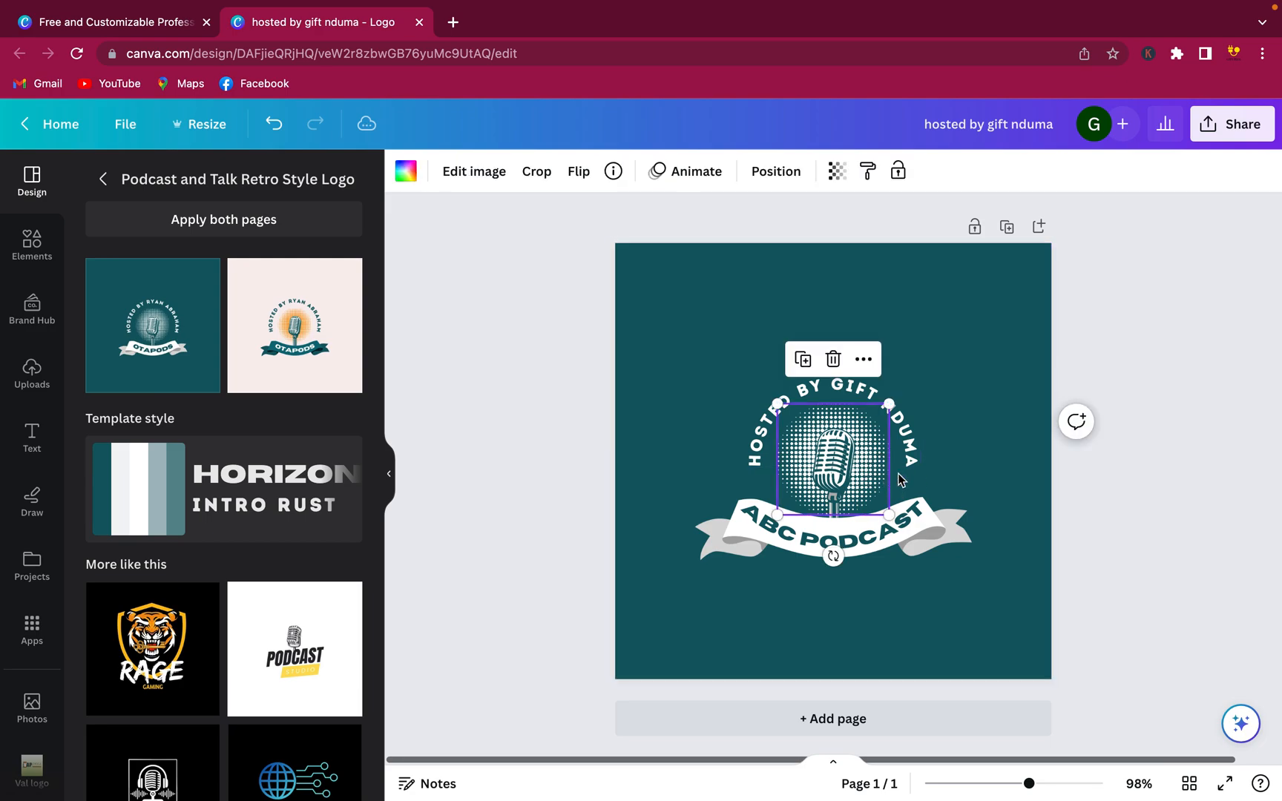
mouse_move(887, 515)
mouse_down()
mouse_move(909, 520)
mouse_move(888, 507)
mouse_up()
click(1013, 459)
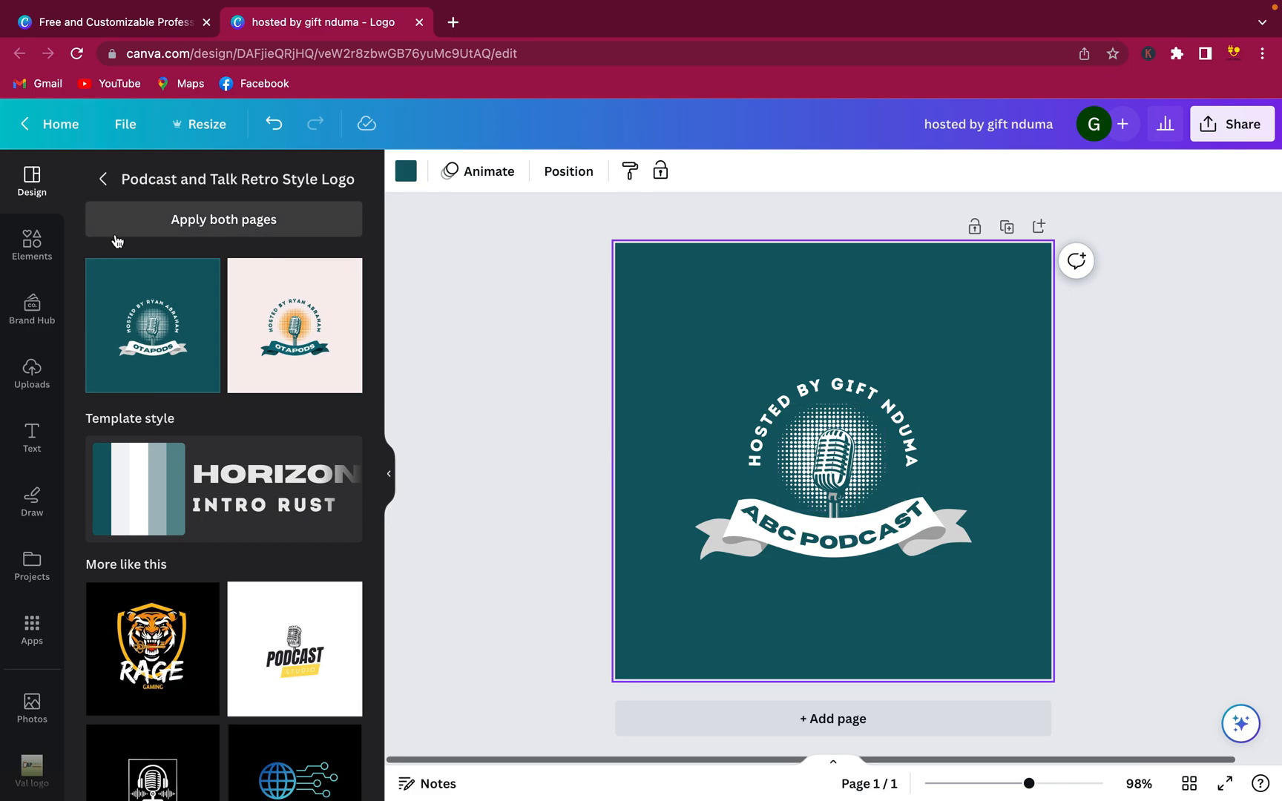
Browse all 'podcast' graphics in Elements, then select the logo's original microphone
click(43, 254)
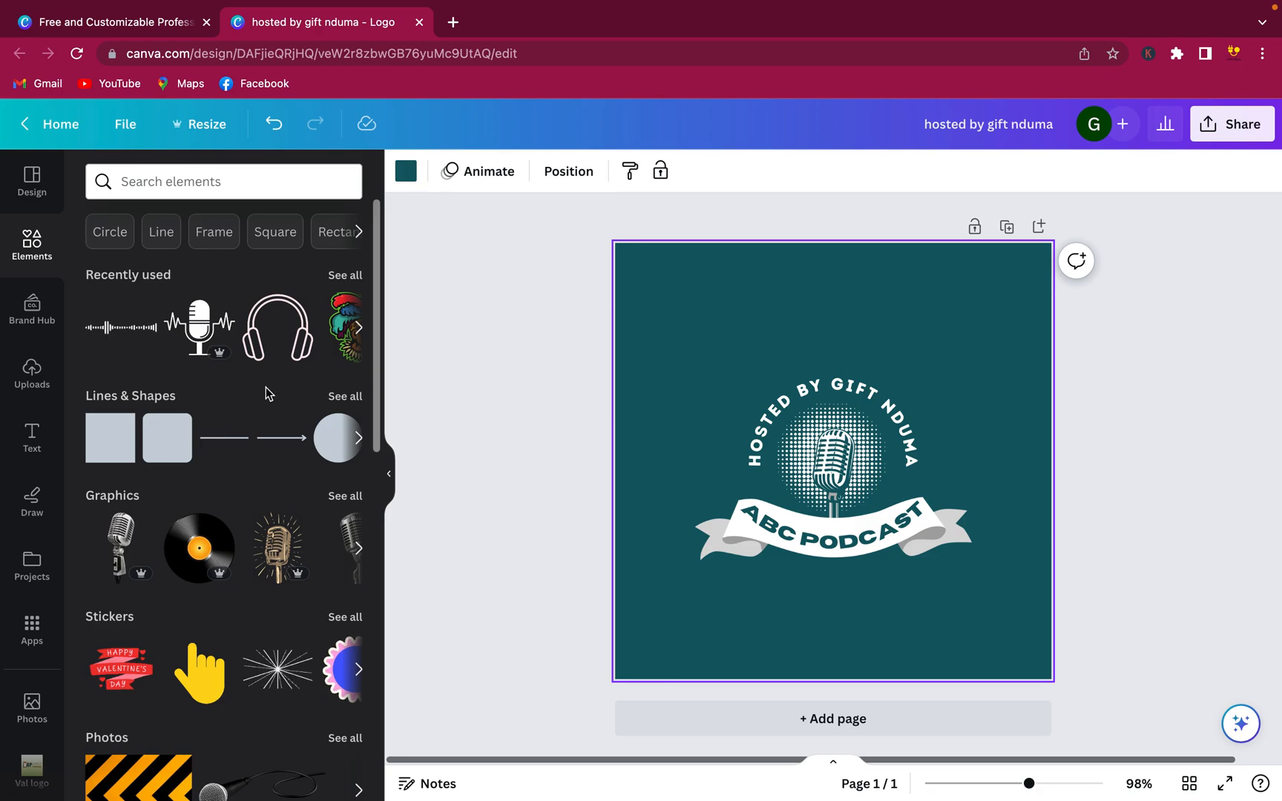
click(248, 194)
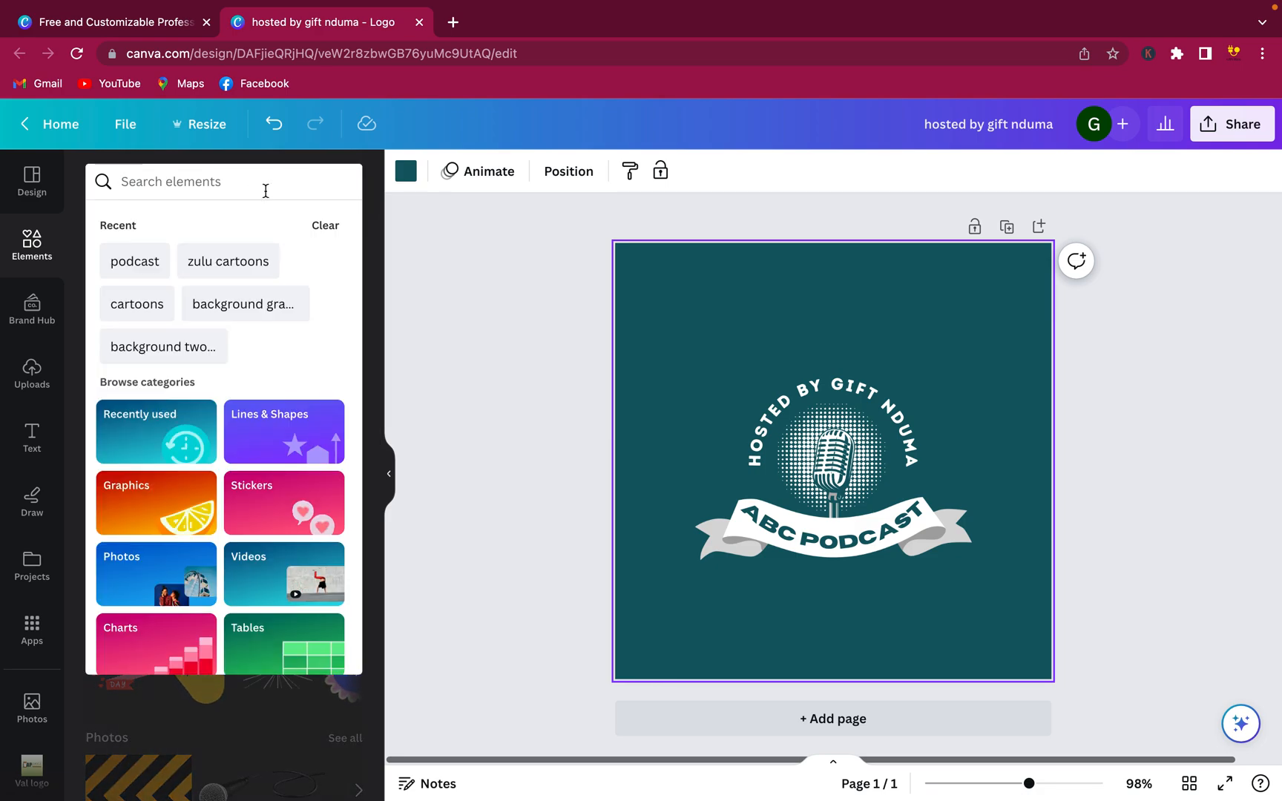
text(podcast)
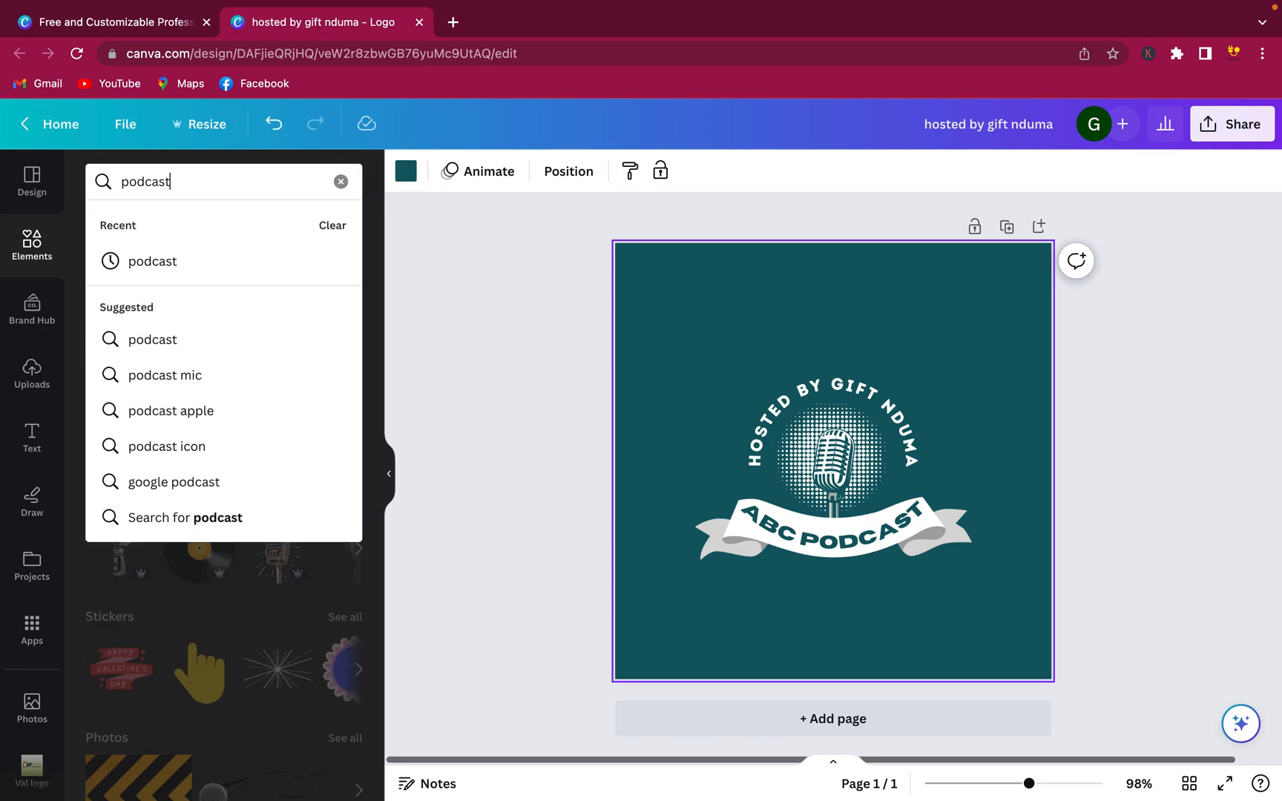
key(Return)
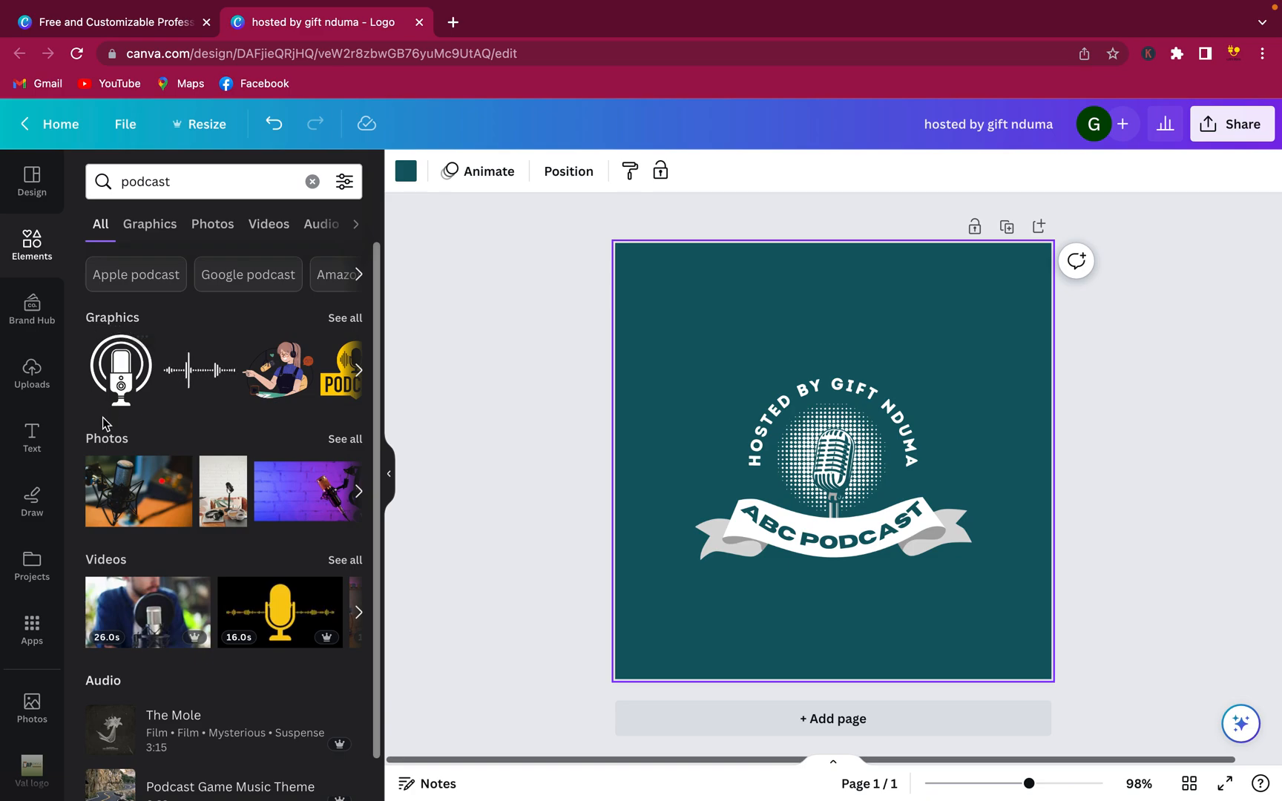
scroll(111, 489, down, 1)
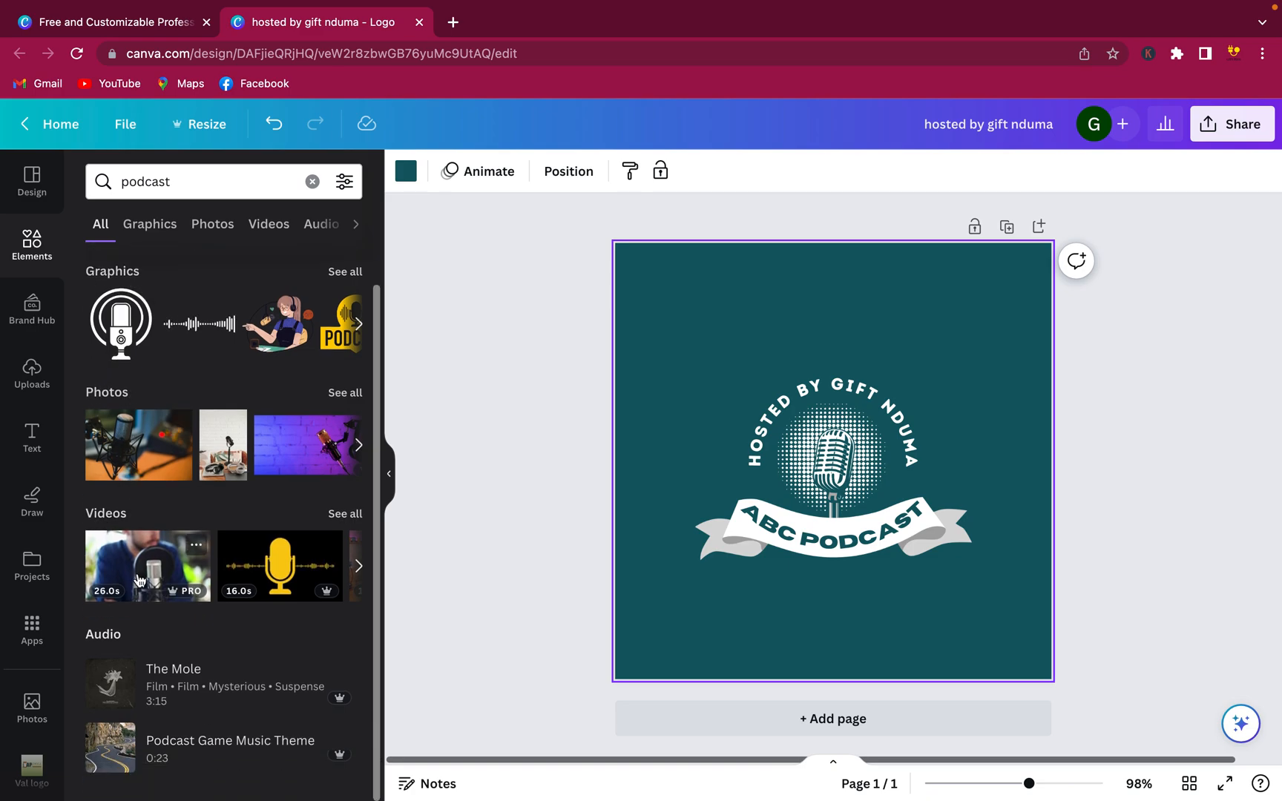
scroll(138, 579, up, 1)
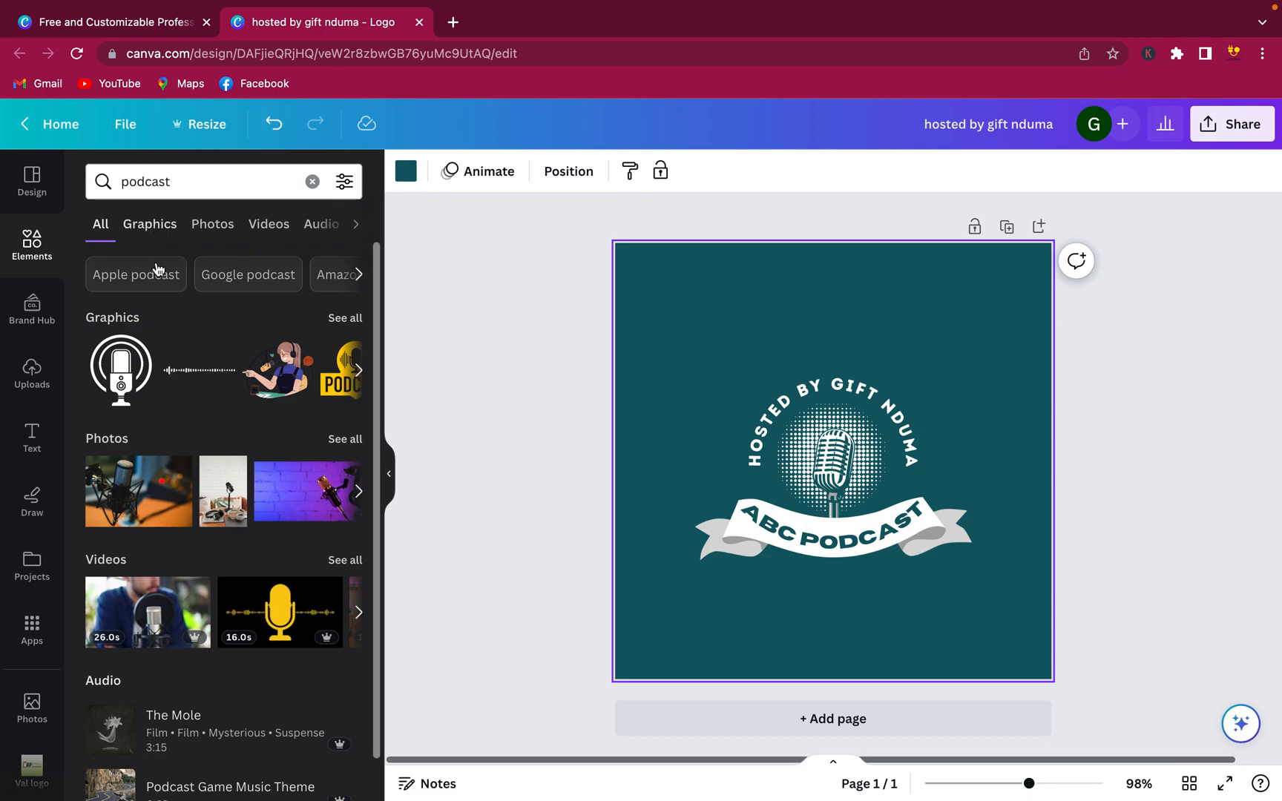
click(334, 319)
scroll(219, 434, down, 3)
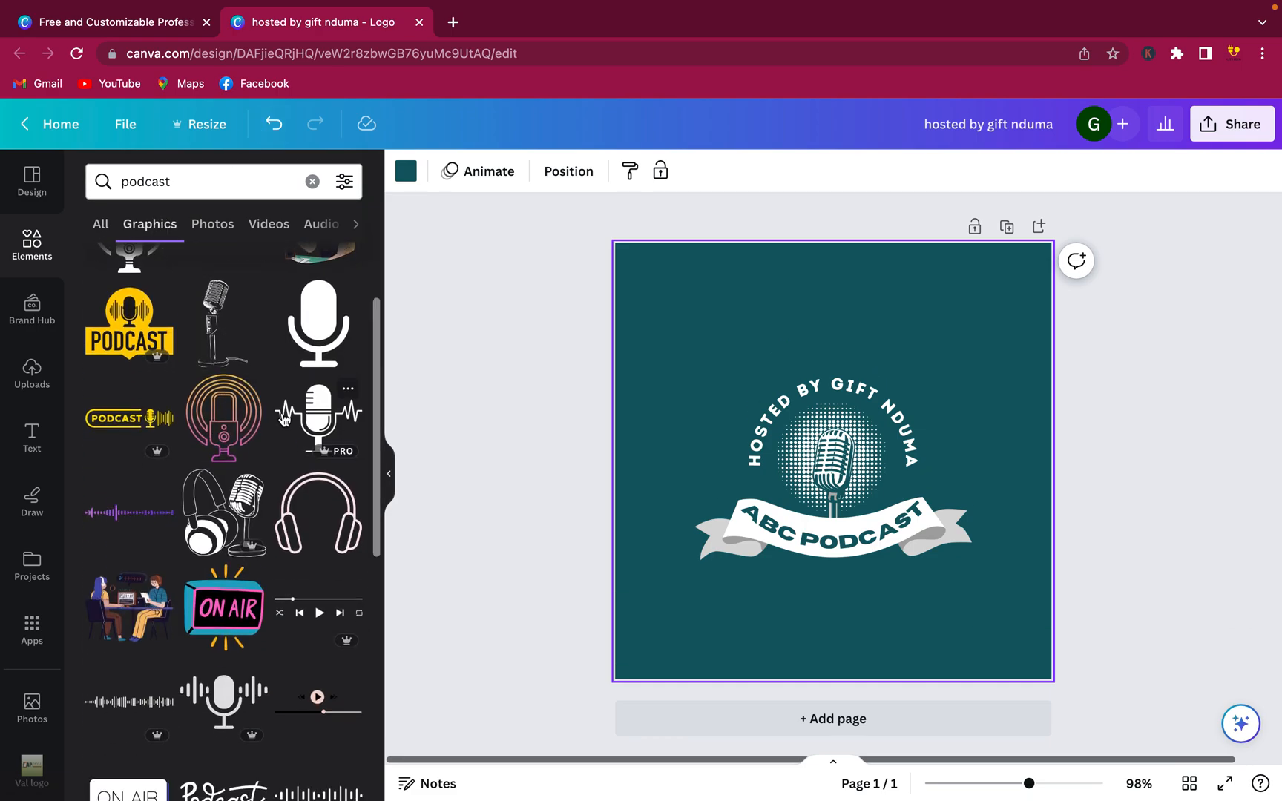
scroll(252, 407, down, 3)
scroll(254, 407, down, 1)
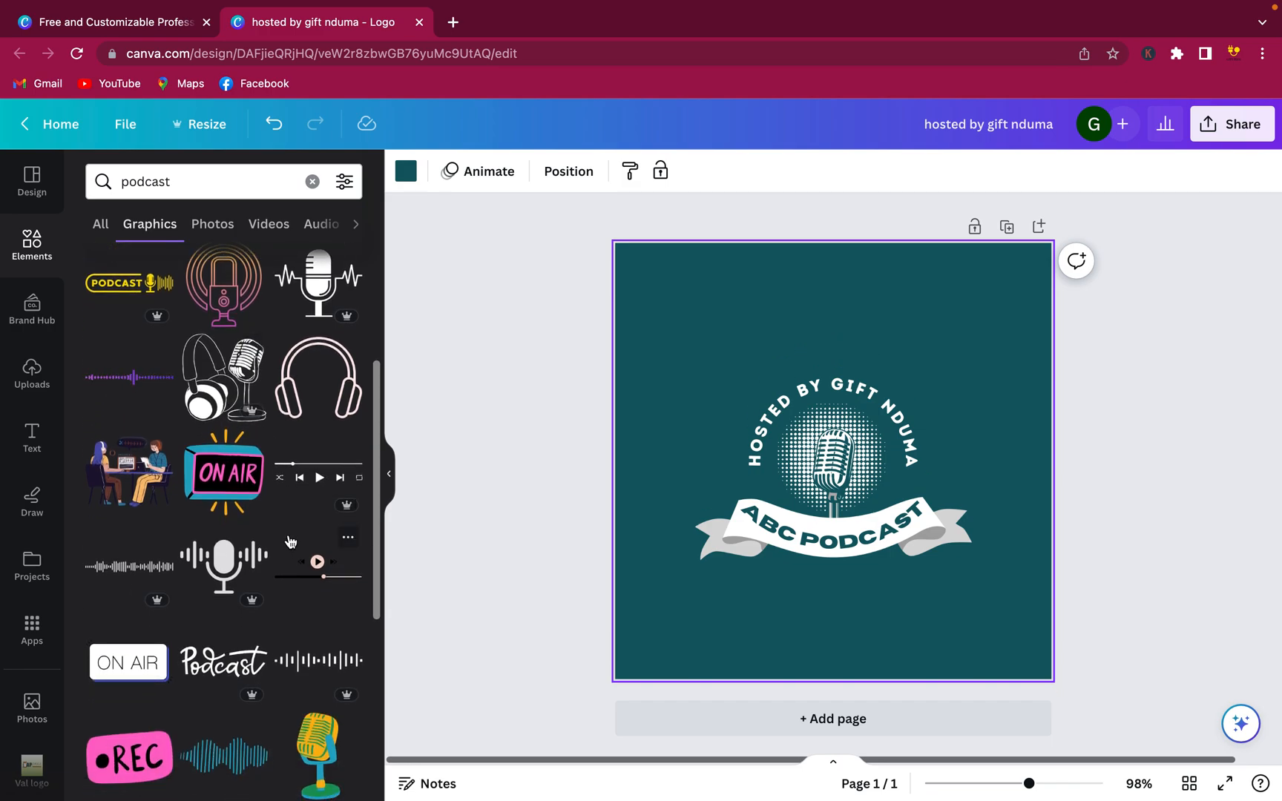
scroll(286, 536, down, 7)
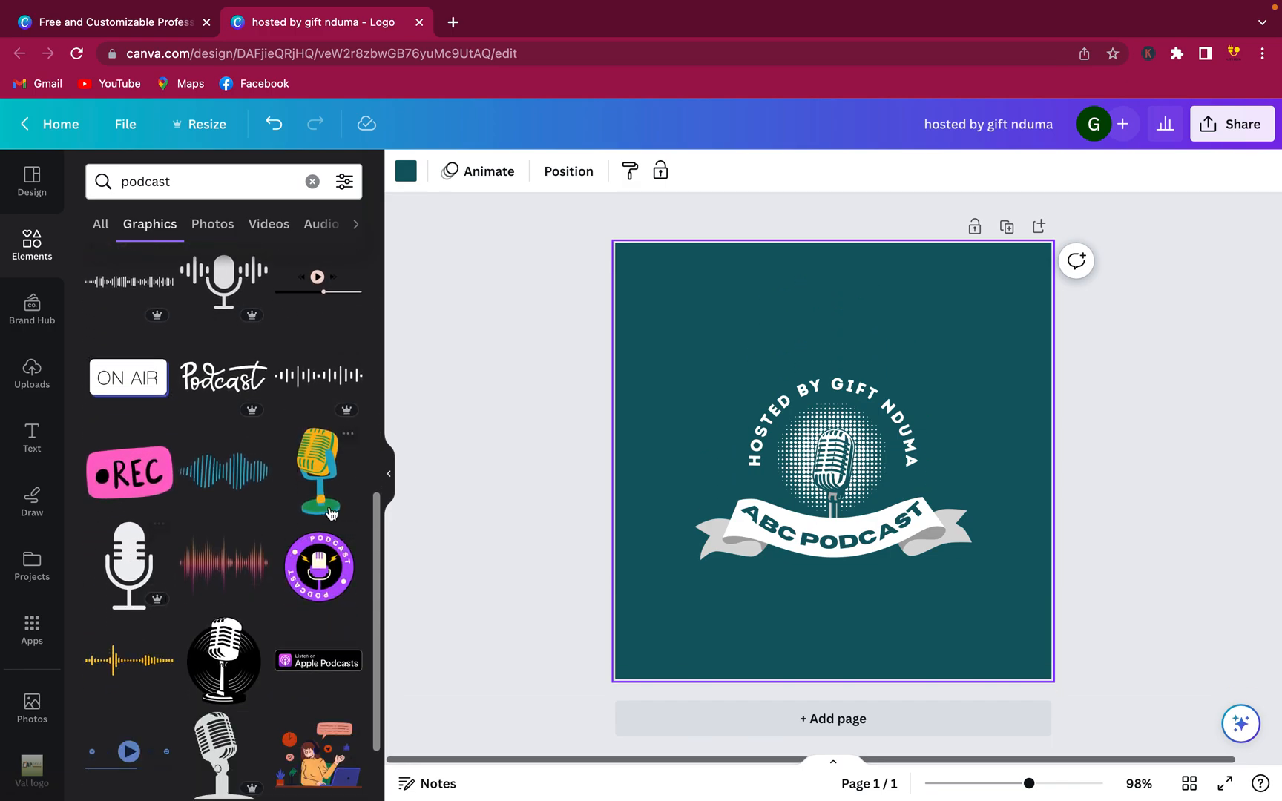
click(824, 499)
Delete the original mic and add a yellow retro microphone, shrunk into the halftone circle
key(Delete)
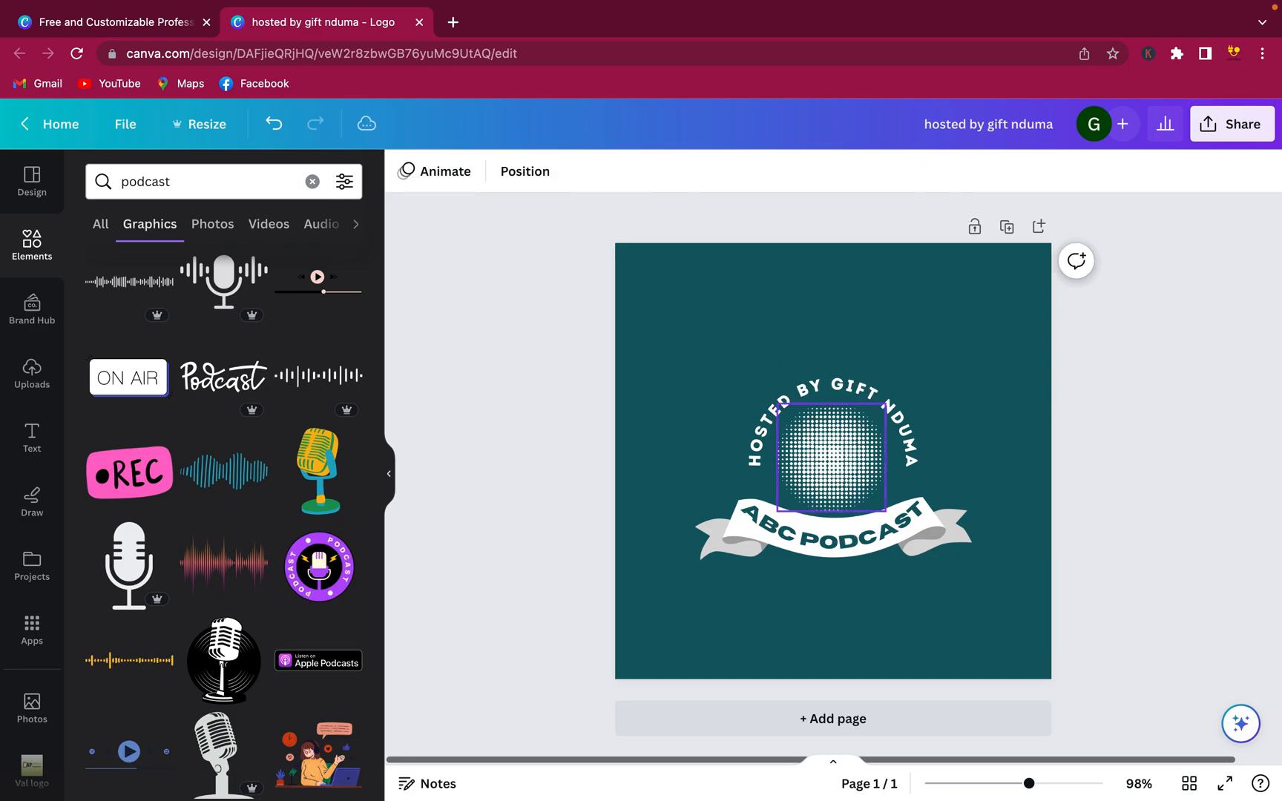
click(325, 491)
drag(852, 491, 850, 527)
drag(789, 584, 854, 516)
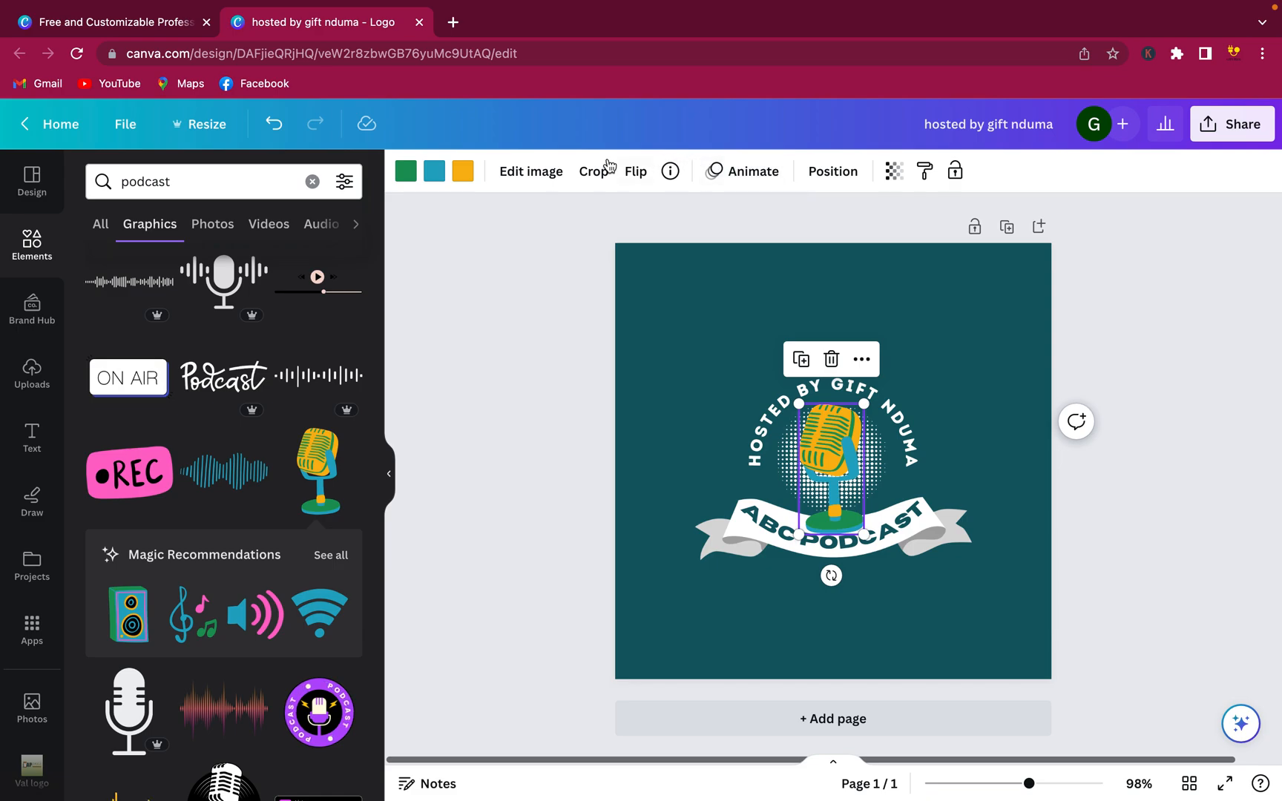
Send the yellow mic behind the arched text, then lower it and the ABC PODCAST ribbon
click(831, 173)
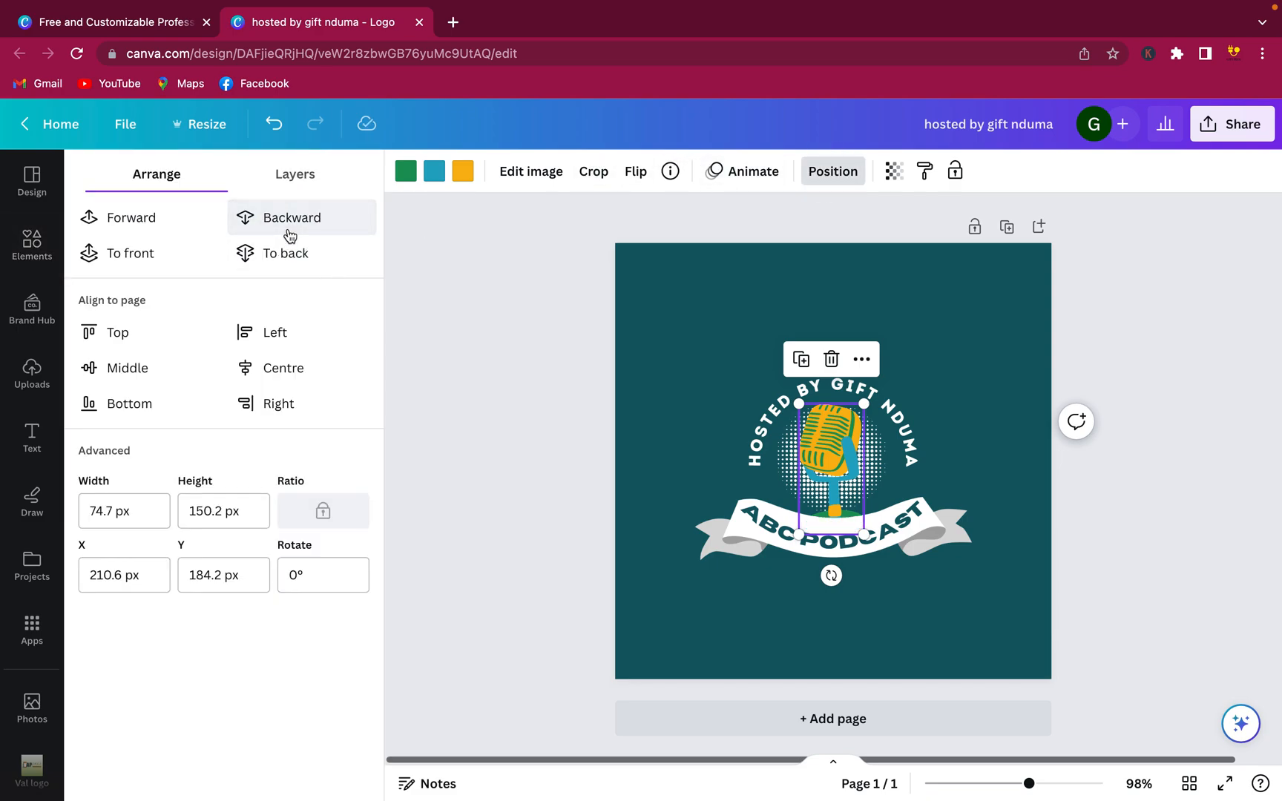
click(984, 425)
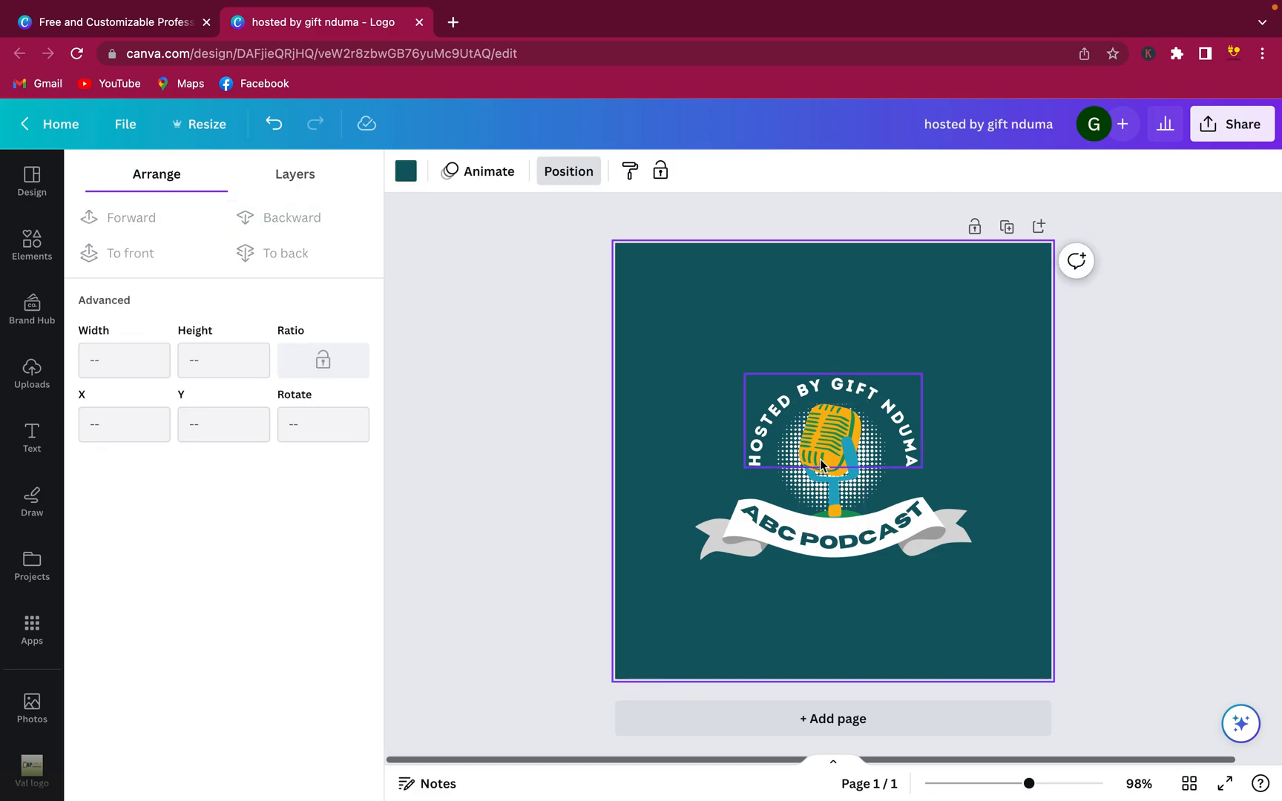
drag(828, 487, 826, 511)
click(944, 549)
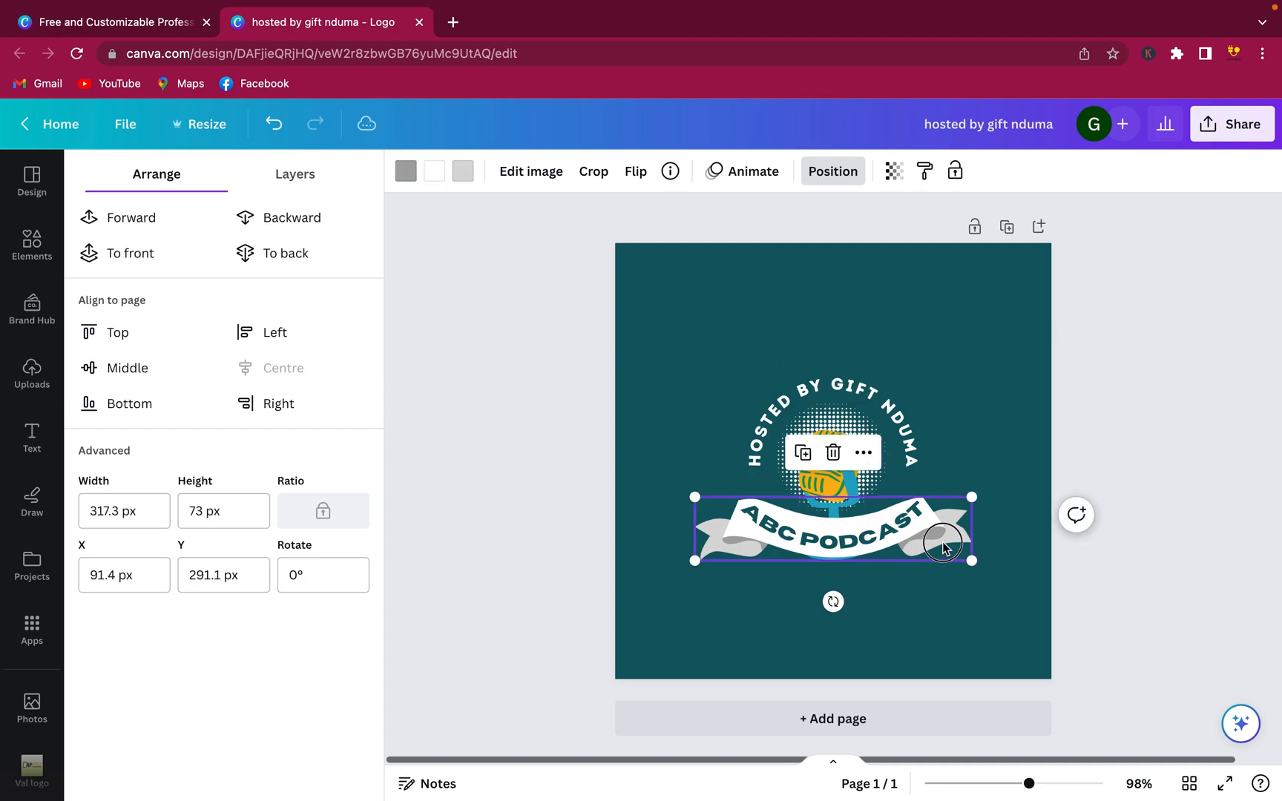
drag(944, 549, 906, 513)
click(1020, 429)
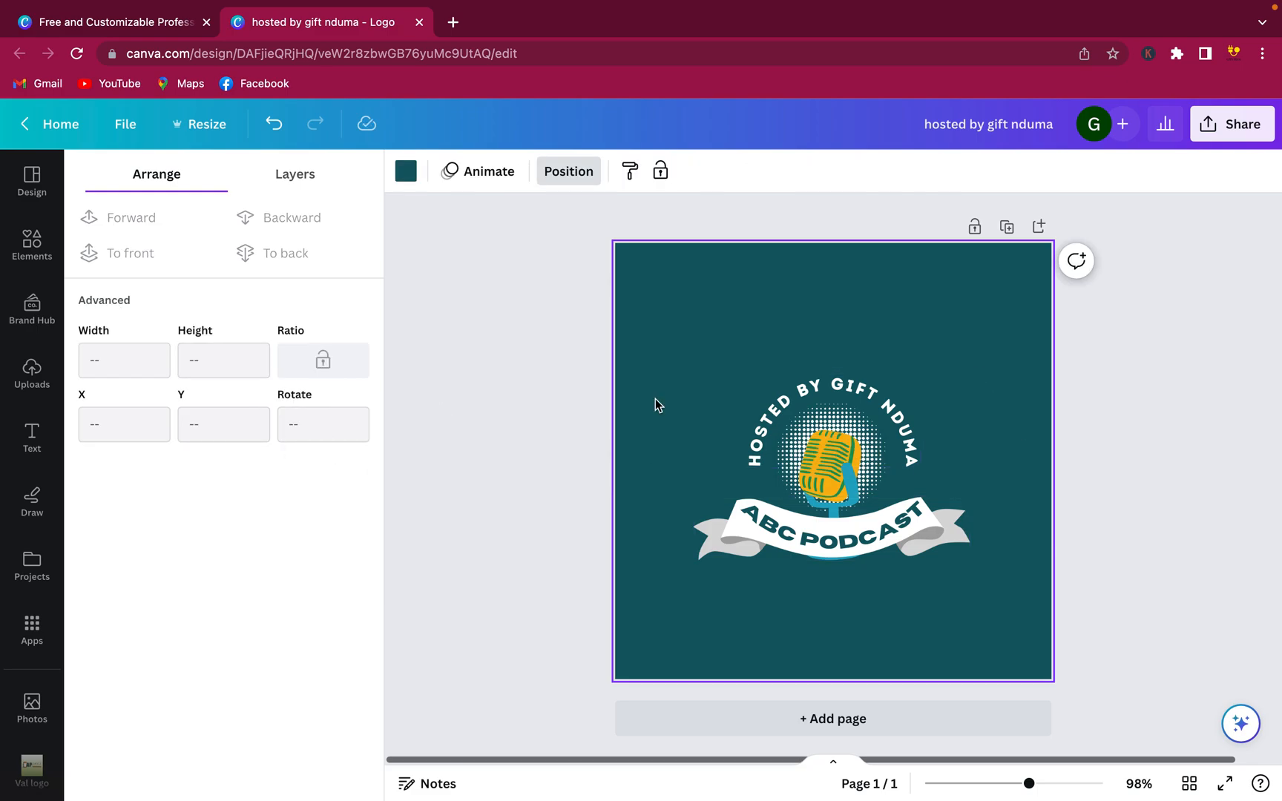
click(878, 490)
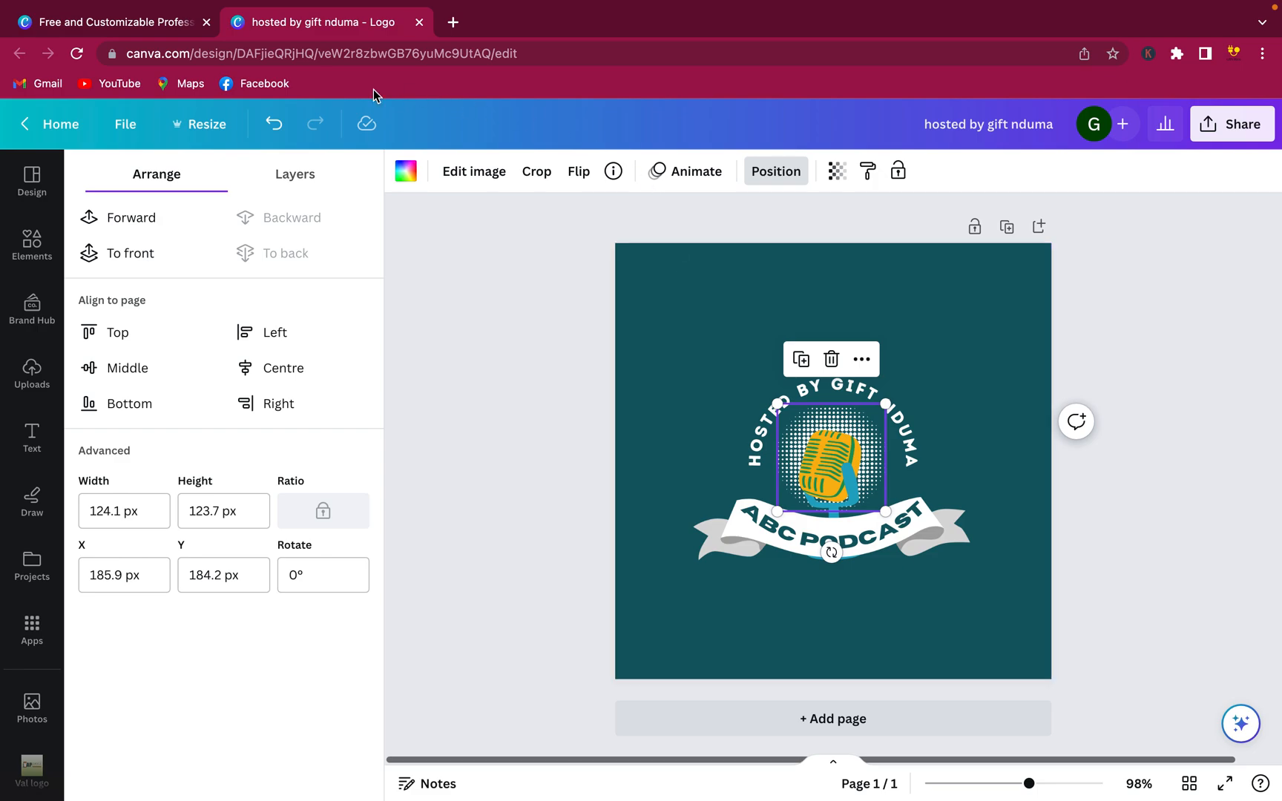
Search Elements for 'circ' and show all circle graphics
click(32, 244)
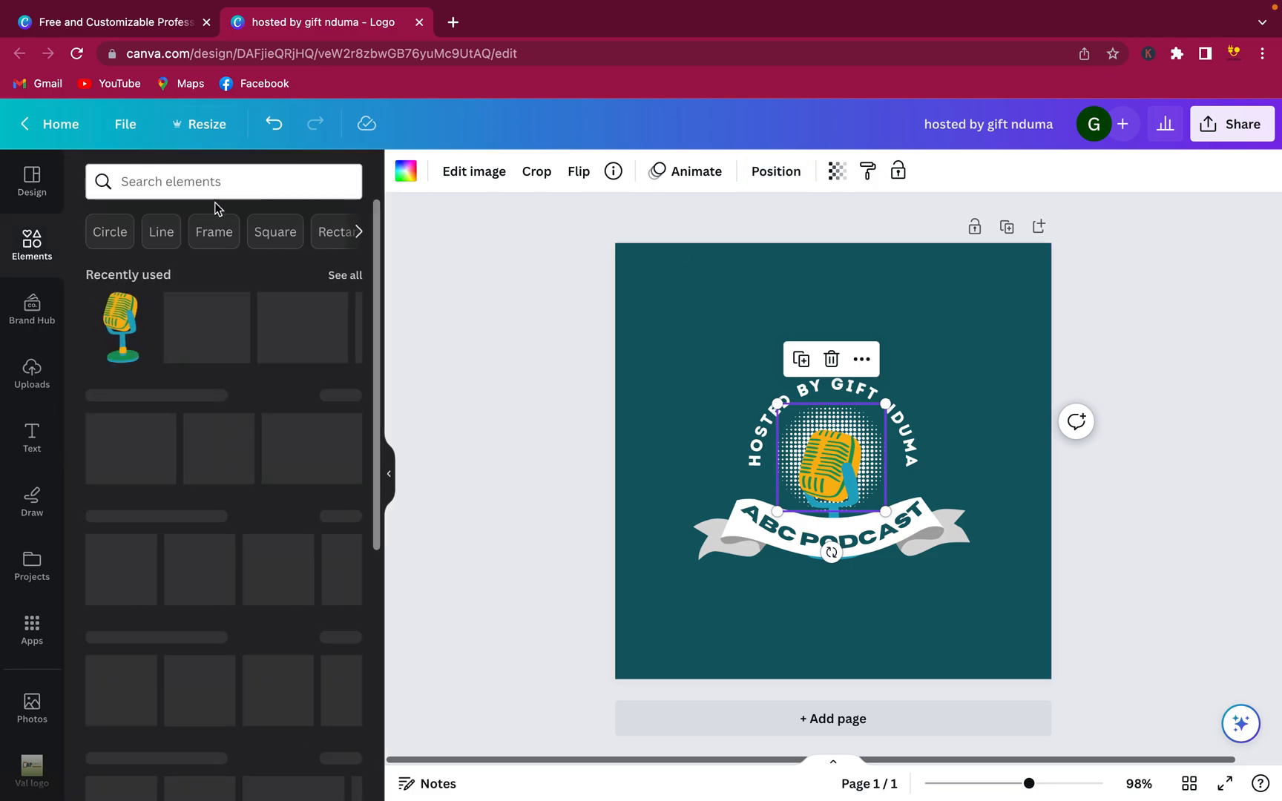
click(191, 187)
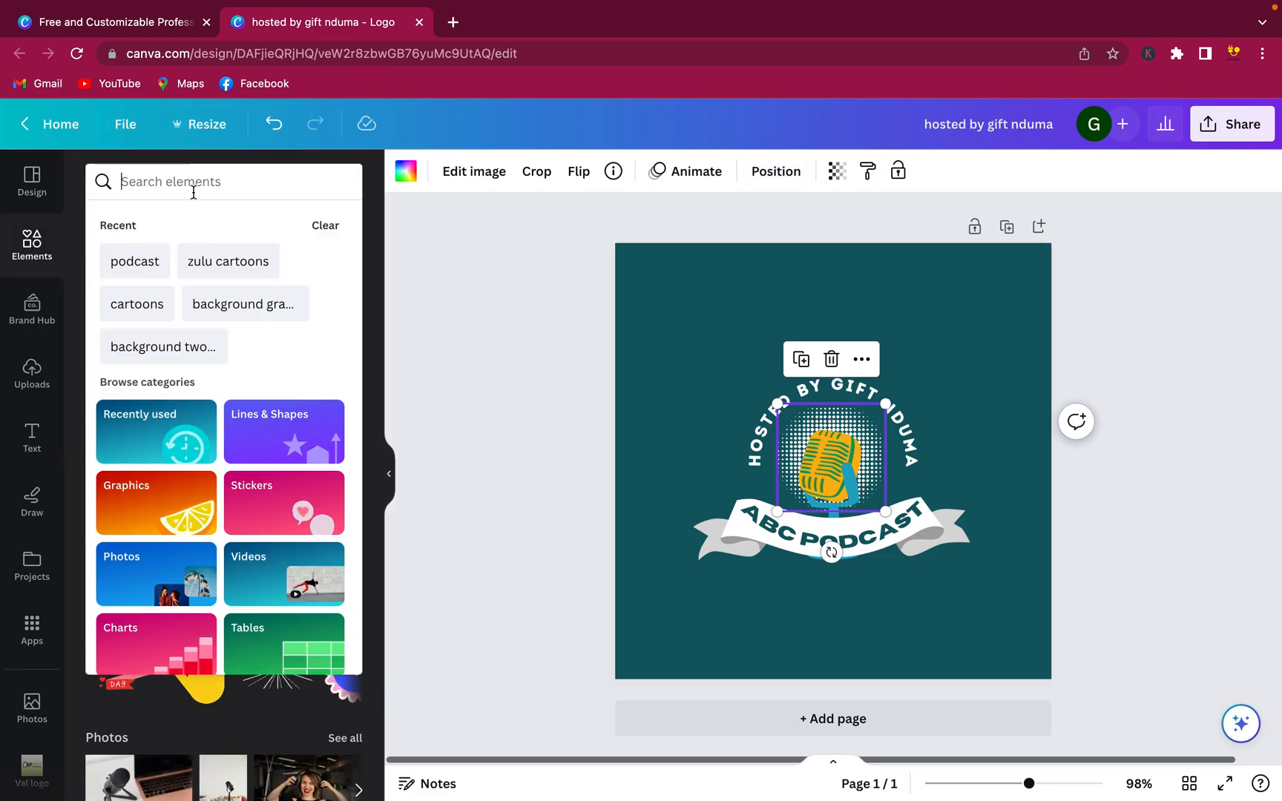
text(circle)
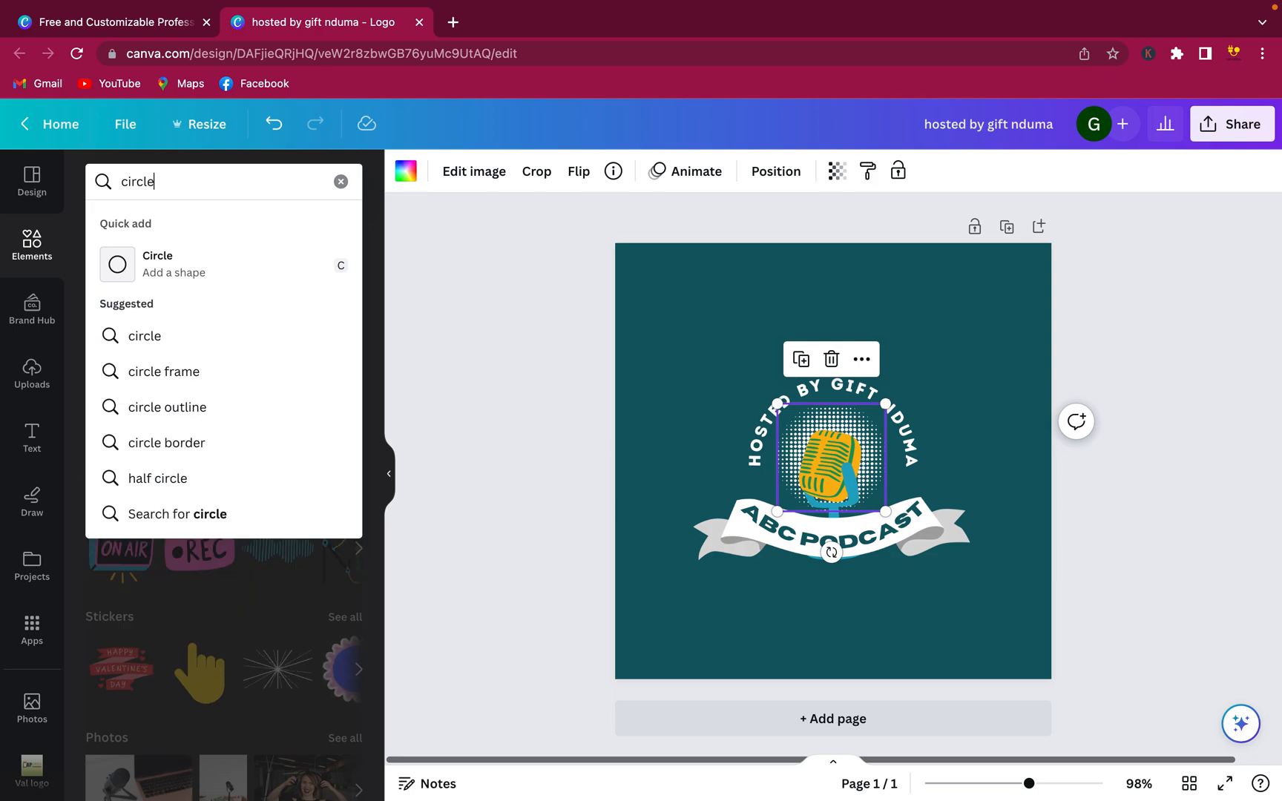
key(Return)
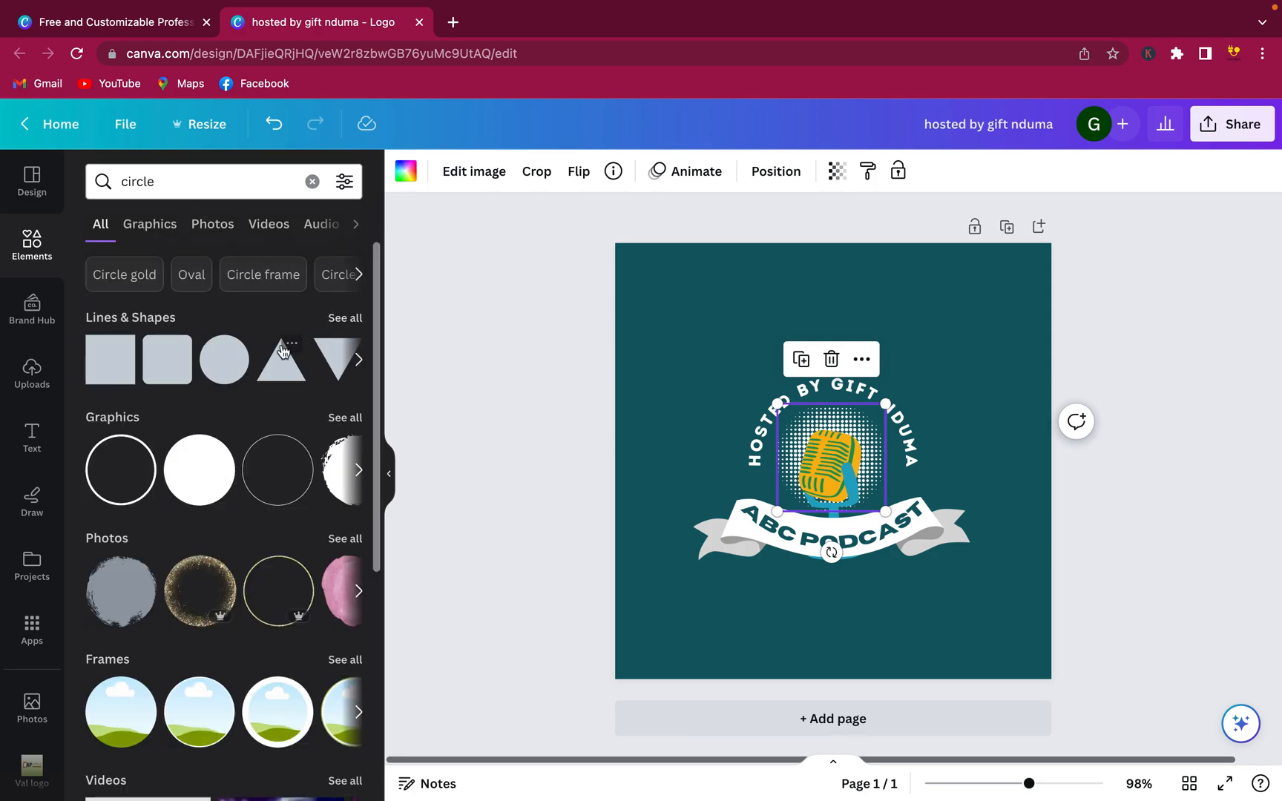
click(328, 422)
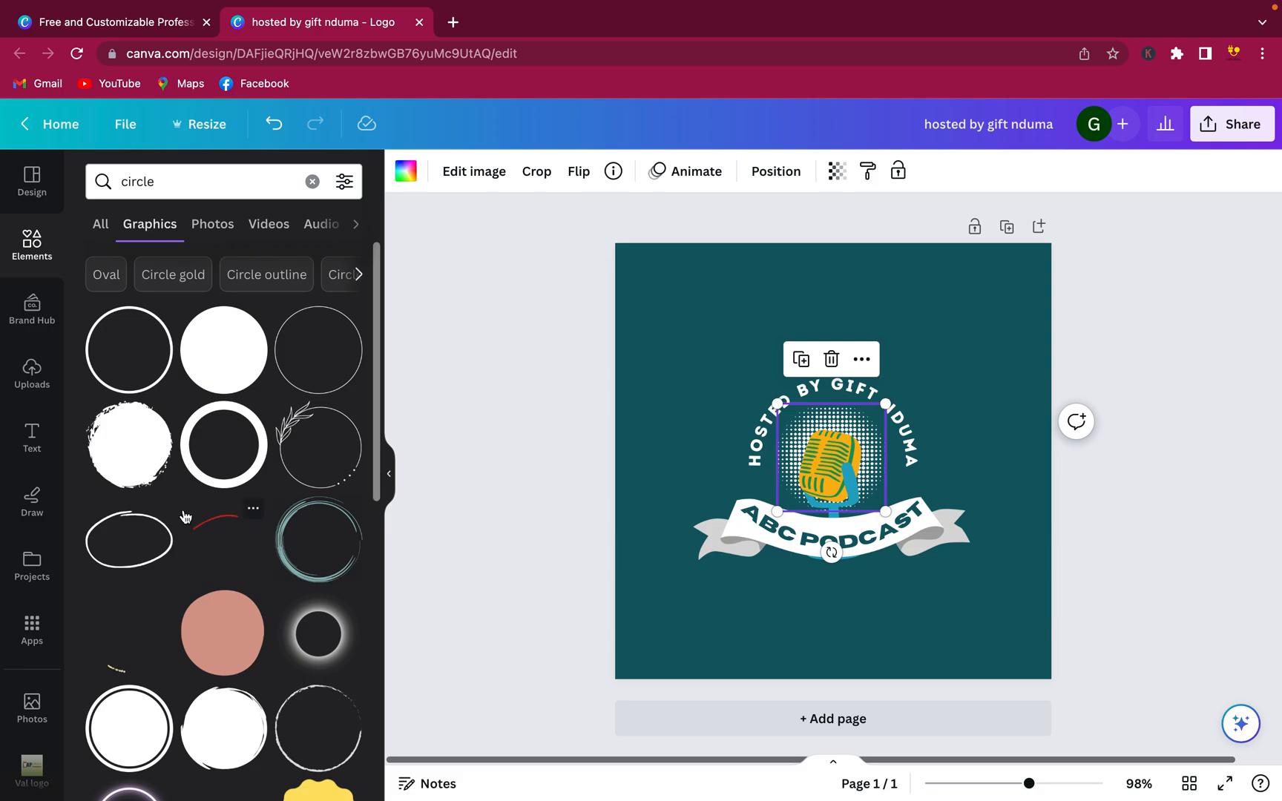
scroll(185, 517, down, 3)
scroll(185, 518, down, 5)
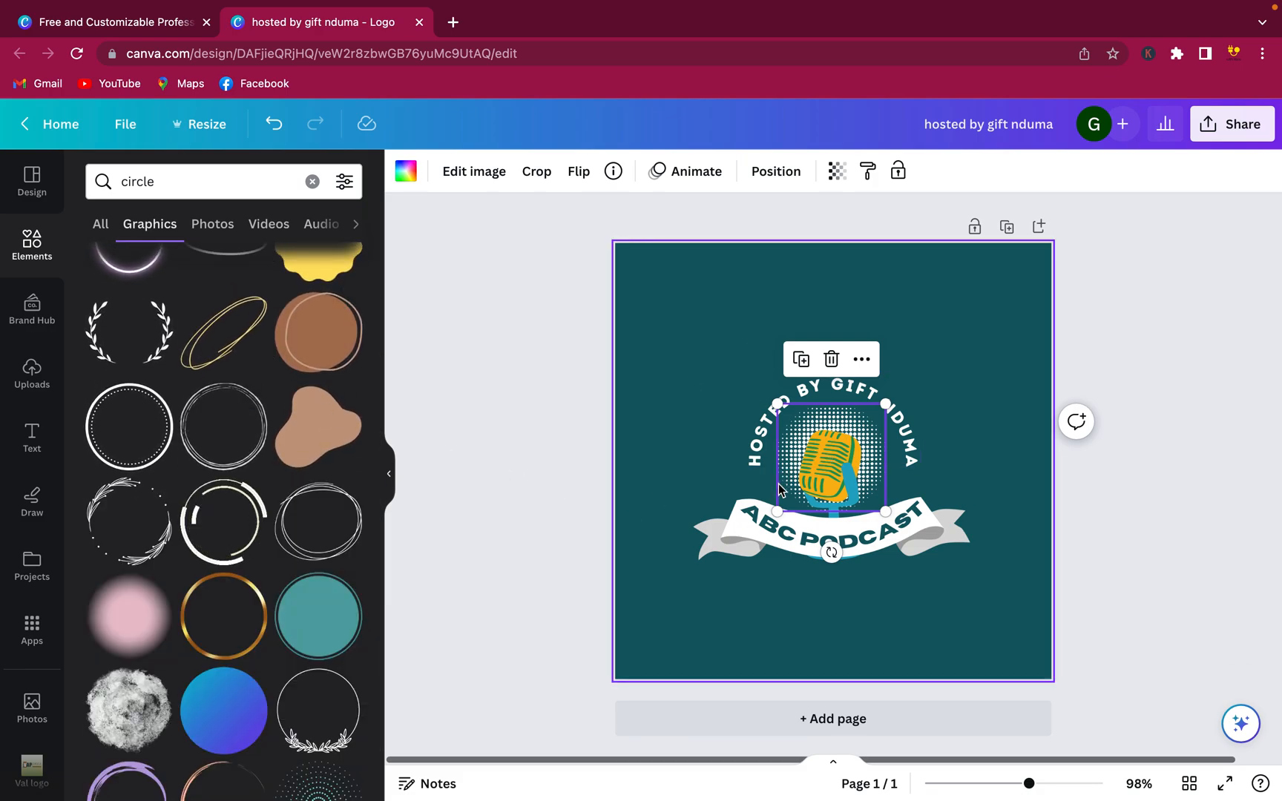
Delete the halftone dots and add a brown circle, shrunk and moved over the logo
key(Delete)
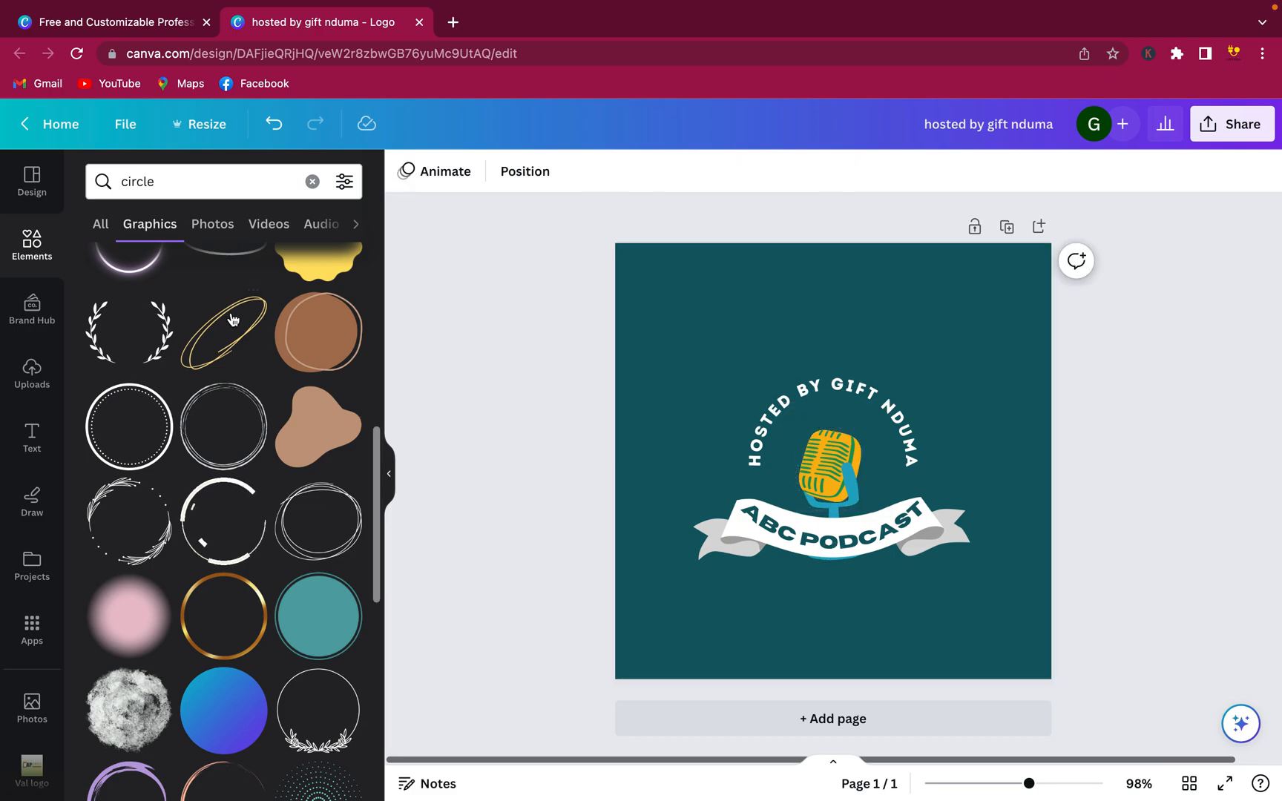
click(319, 332)
drag(657, 624, 799, 492)
drag(961, 364, 899, 437)
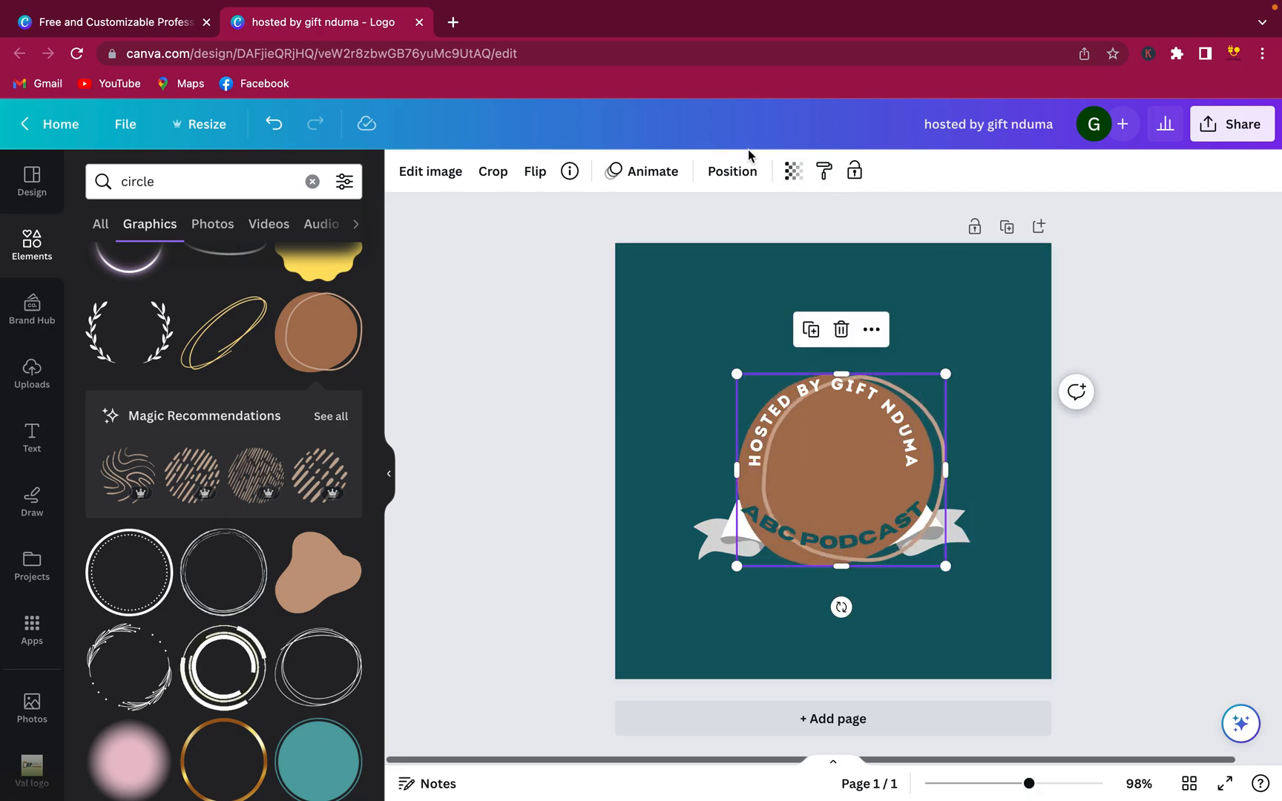
Send the brown circle behind the ribbon and mic, resized to 116.1 × 107 and centred
click(719, 179)
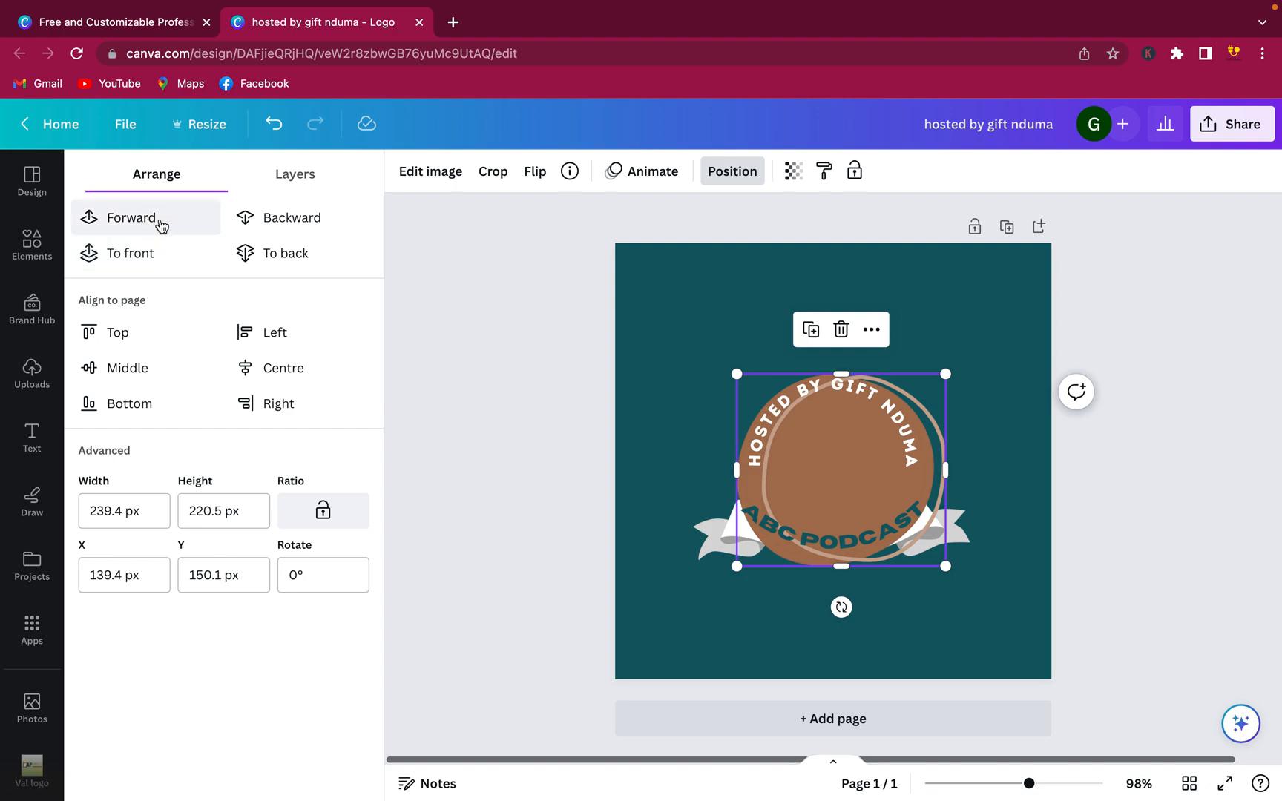
click(288, 235)
click(282, 232)
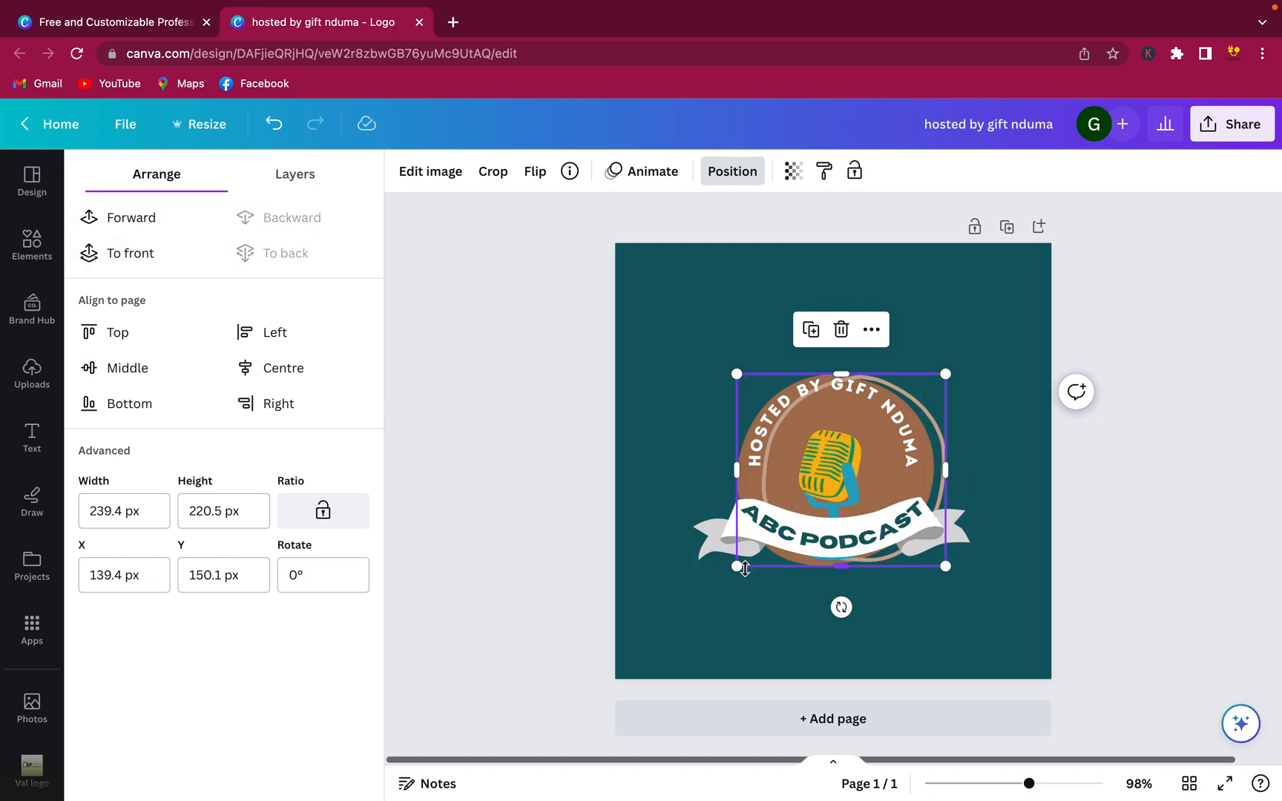
drag(740, 569, 845, 468)
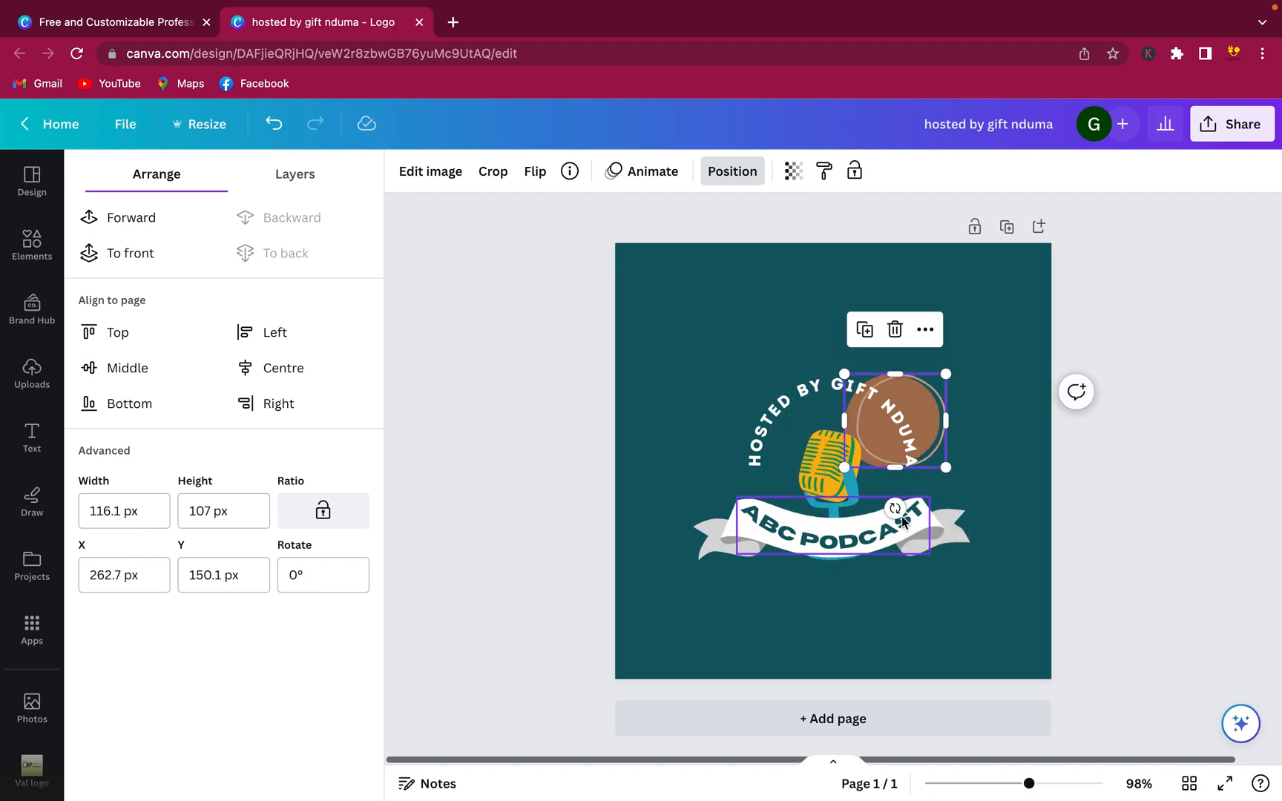
drag(932, 430, 868, 477)
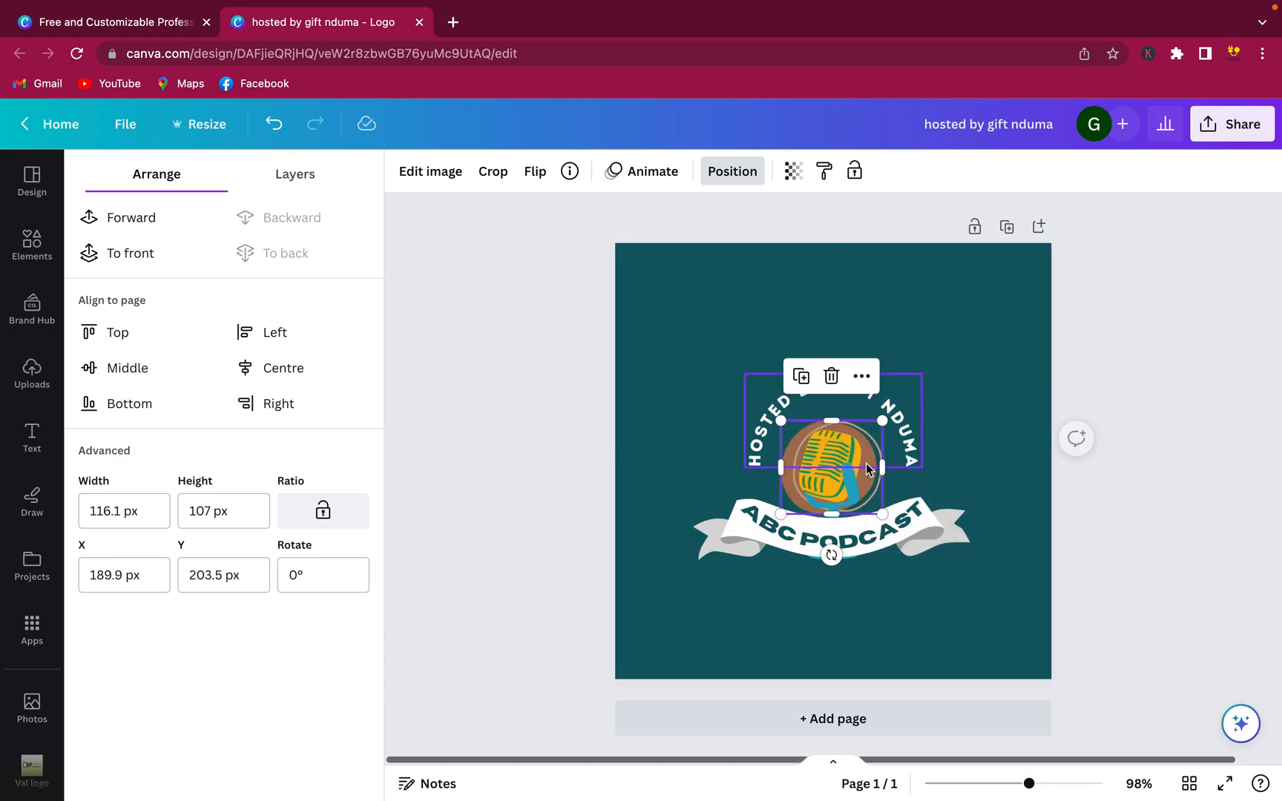
click(978, 421)
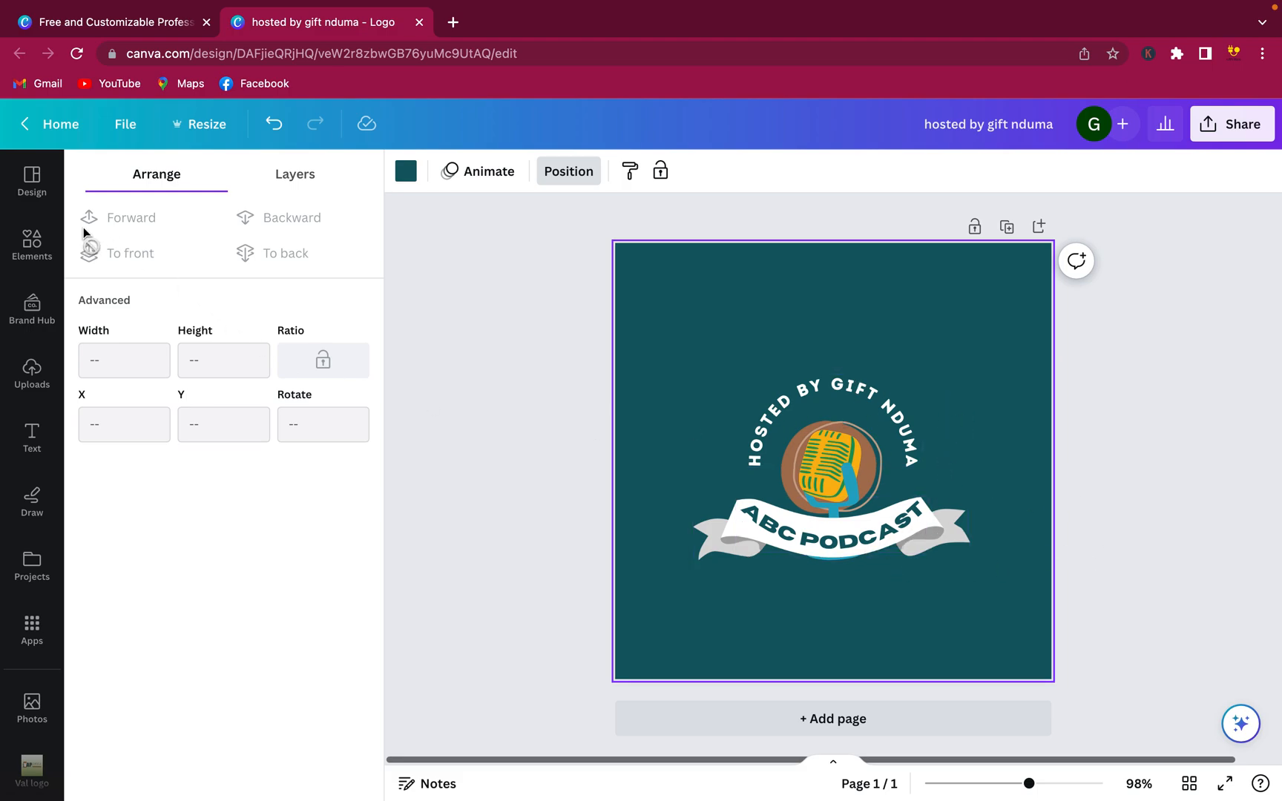
Add the ON AIR graphic from Elements, shrink it, and place it at the logo's top-right beside the arched text
click(30, 241)
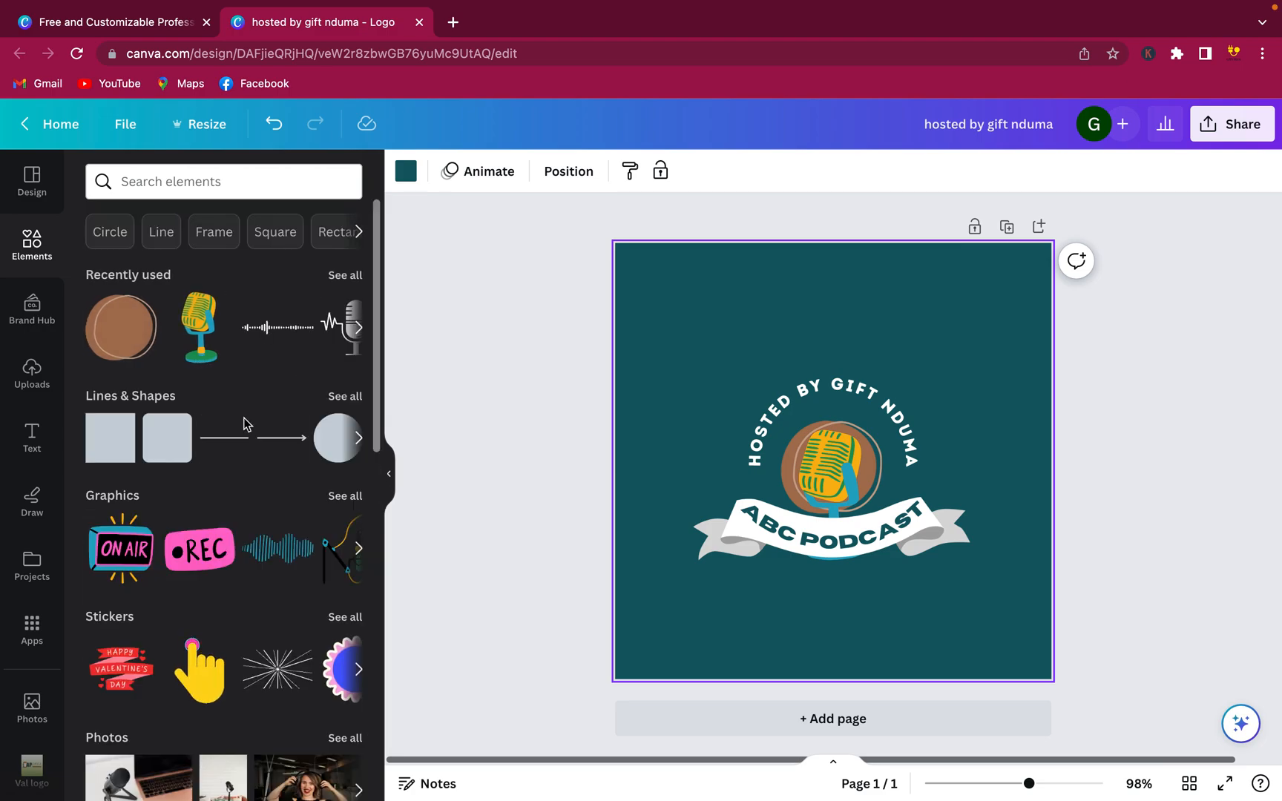
scroll(244, 424, down, 3)
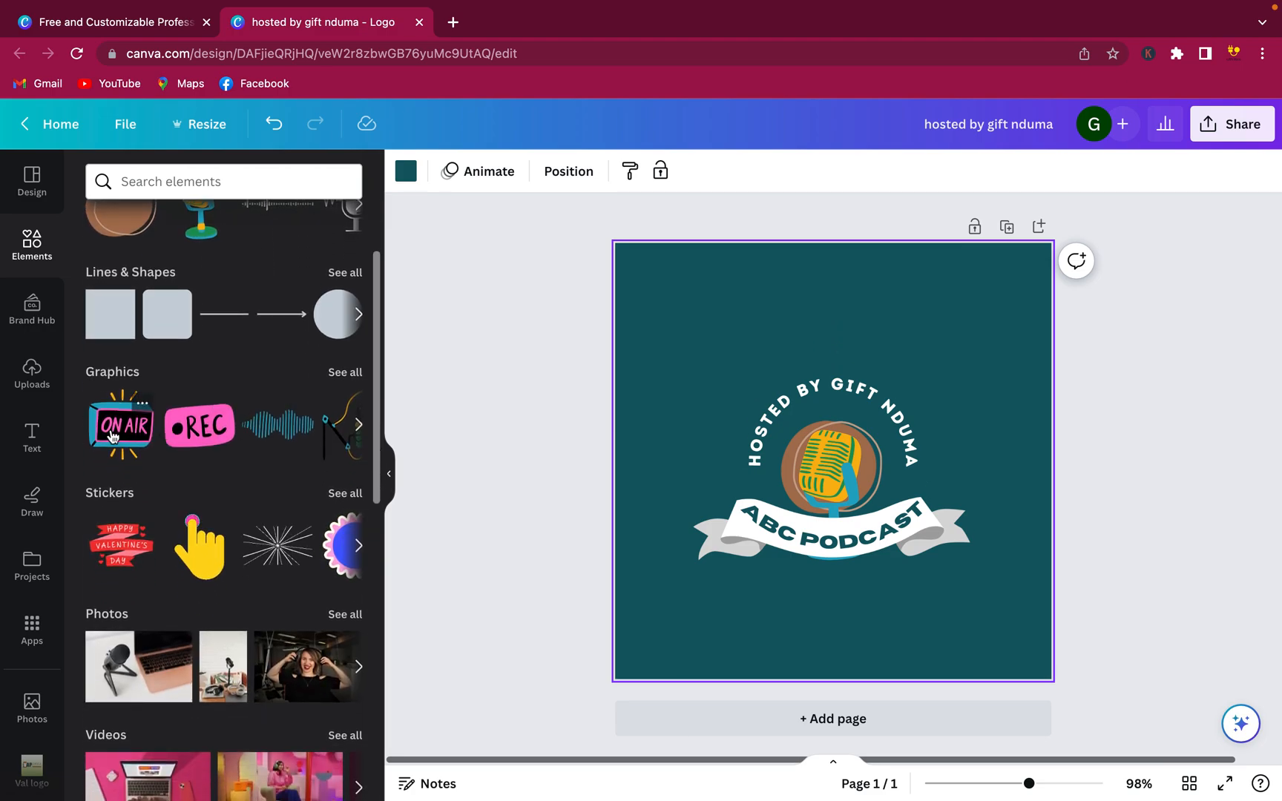
click(165, 435)
drag(753, 548, 852, 441)
drag(902, 392, 973, 380)
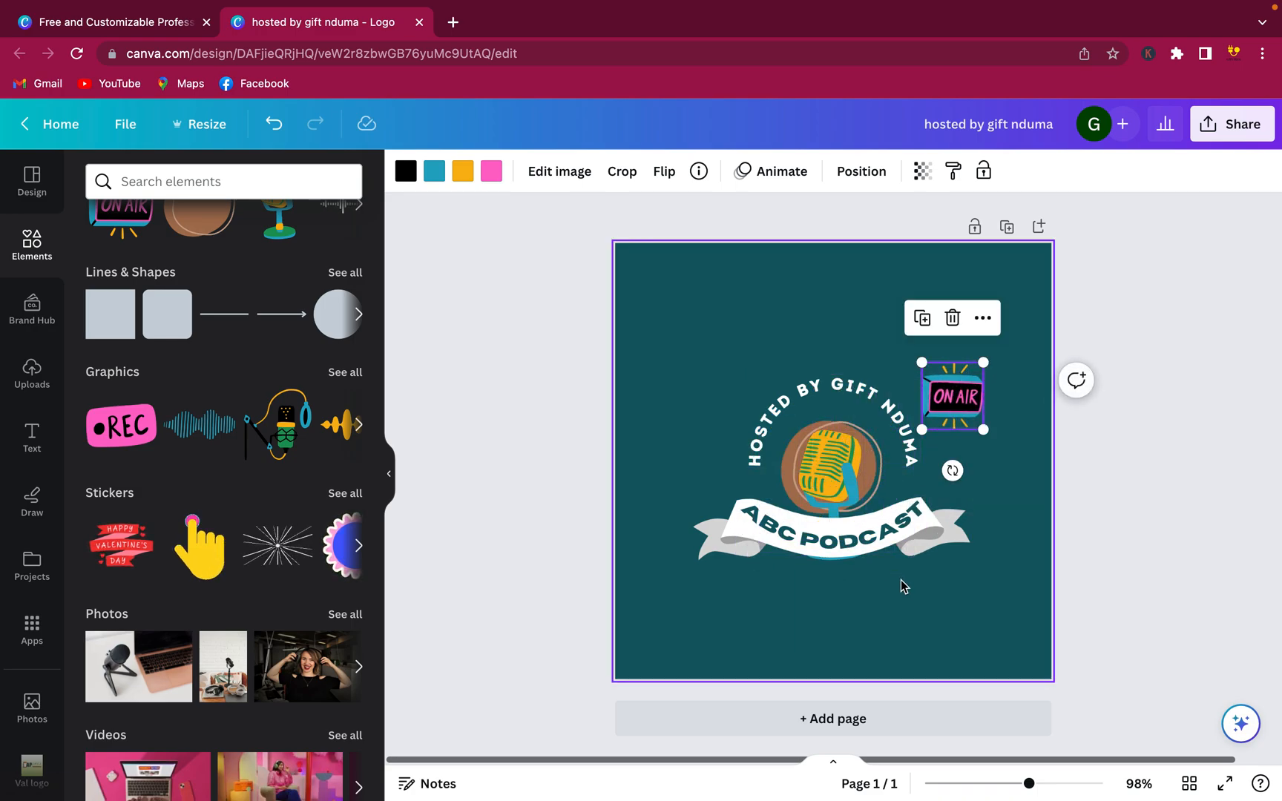
click(909, 604)
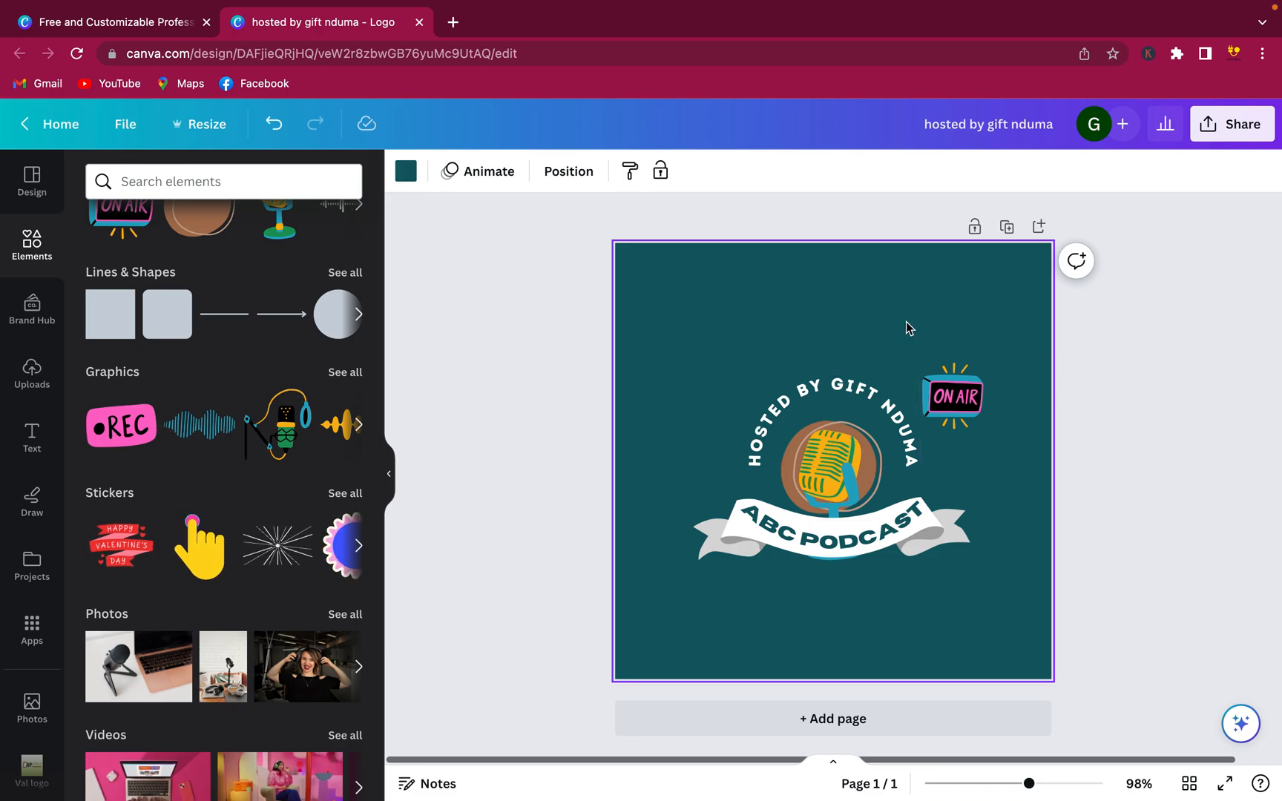
mouse_move(1133, 69)
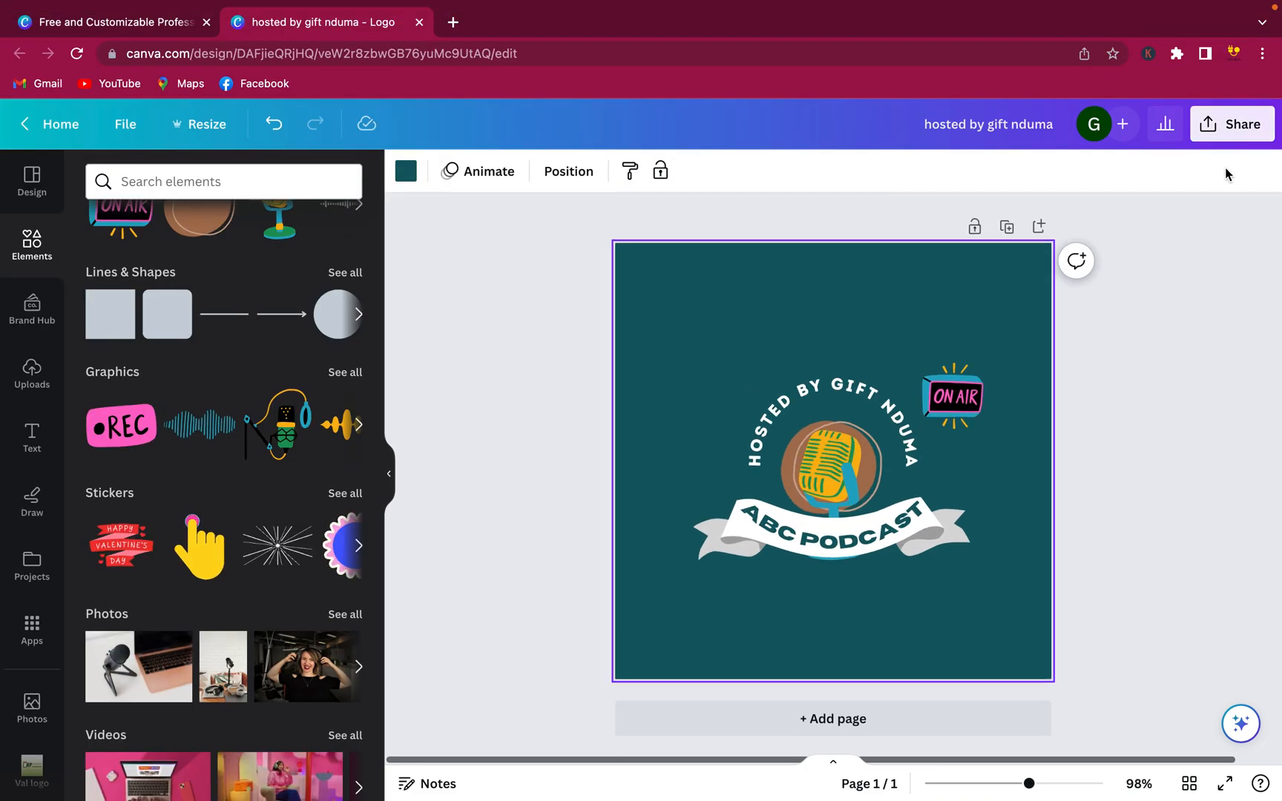
click(1235, 124)
Download the logo as a 500 × 500 px PNG with Transparent background ticked
click(1072, 586)
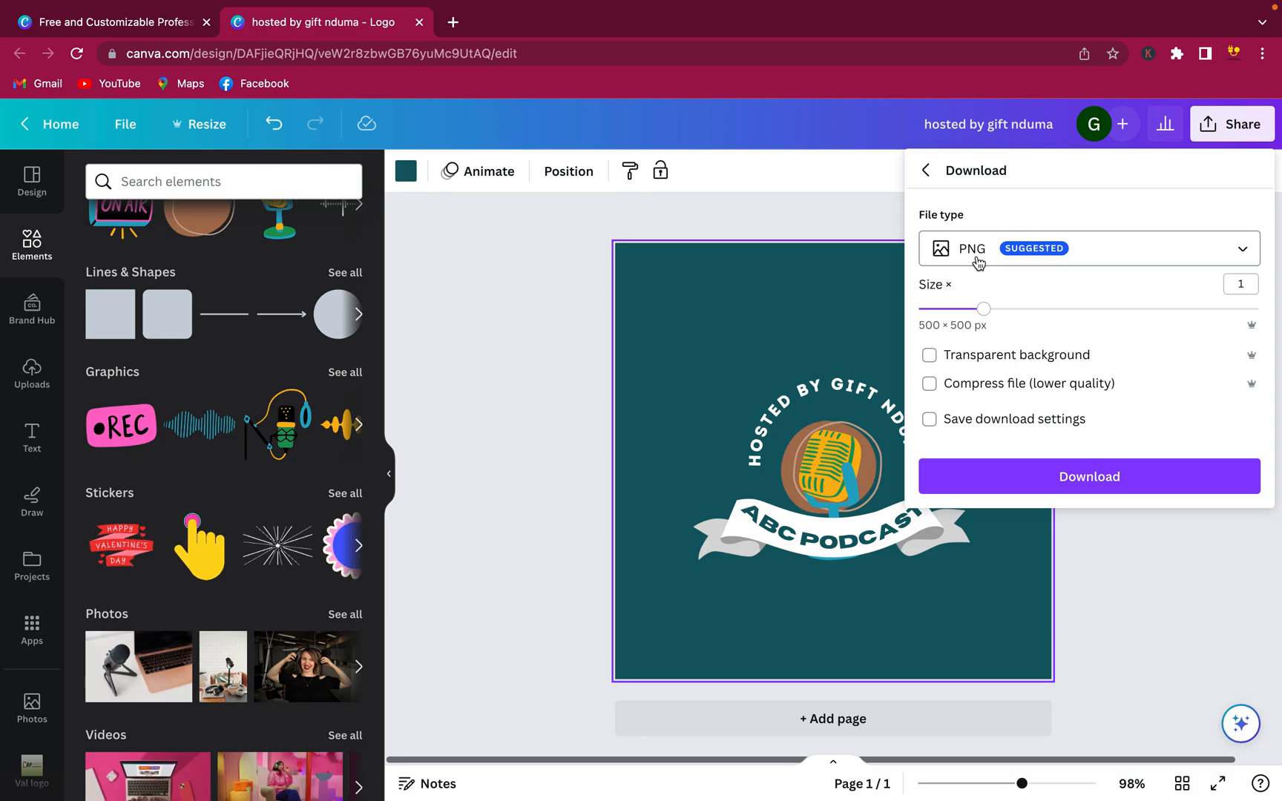
click(976, 258)
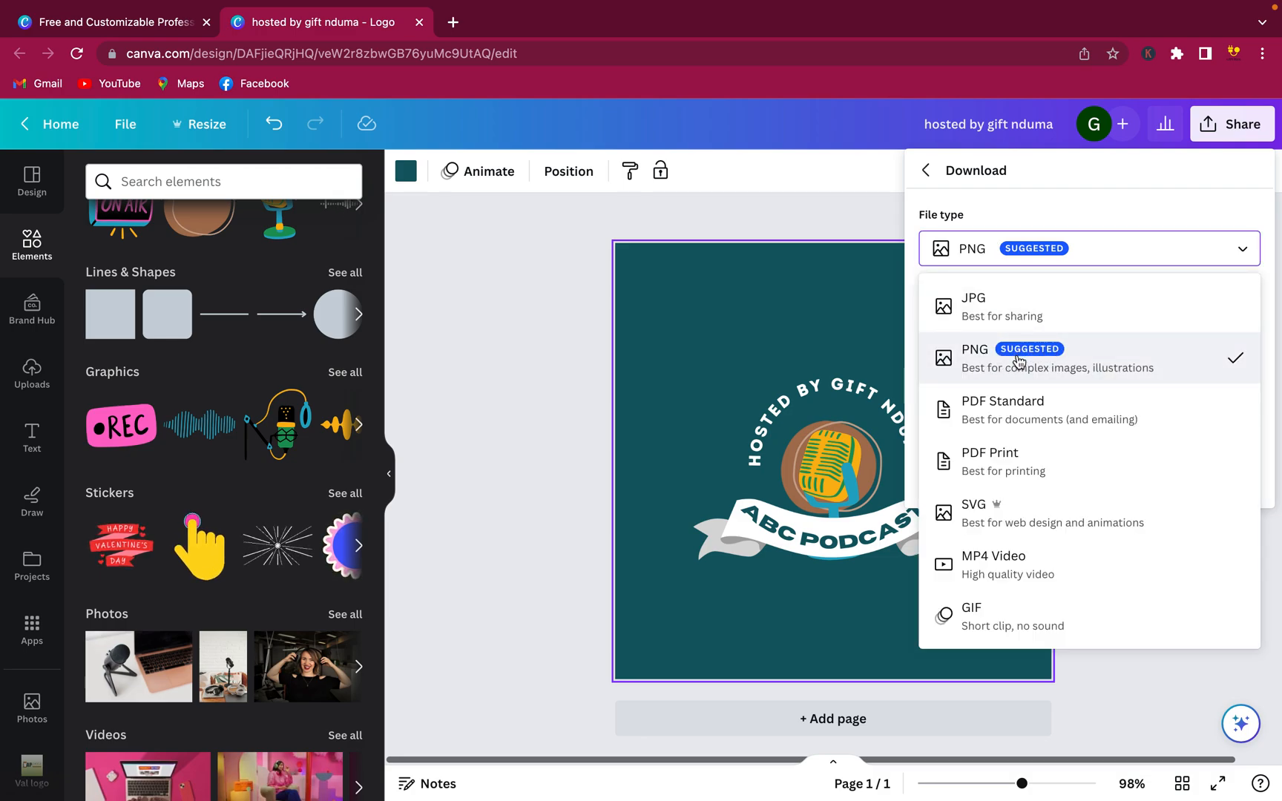
click(1098, 369)
click(1074, 362)
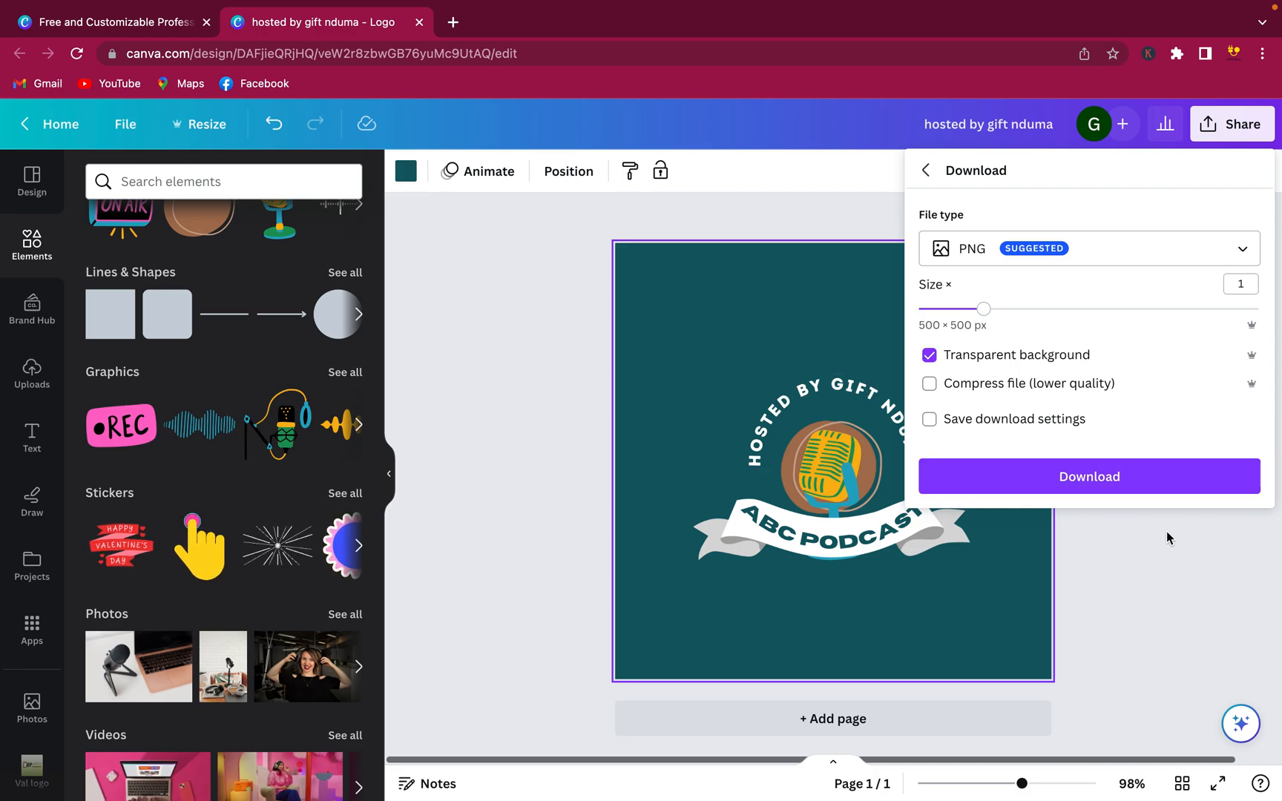
click(1158, 486)
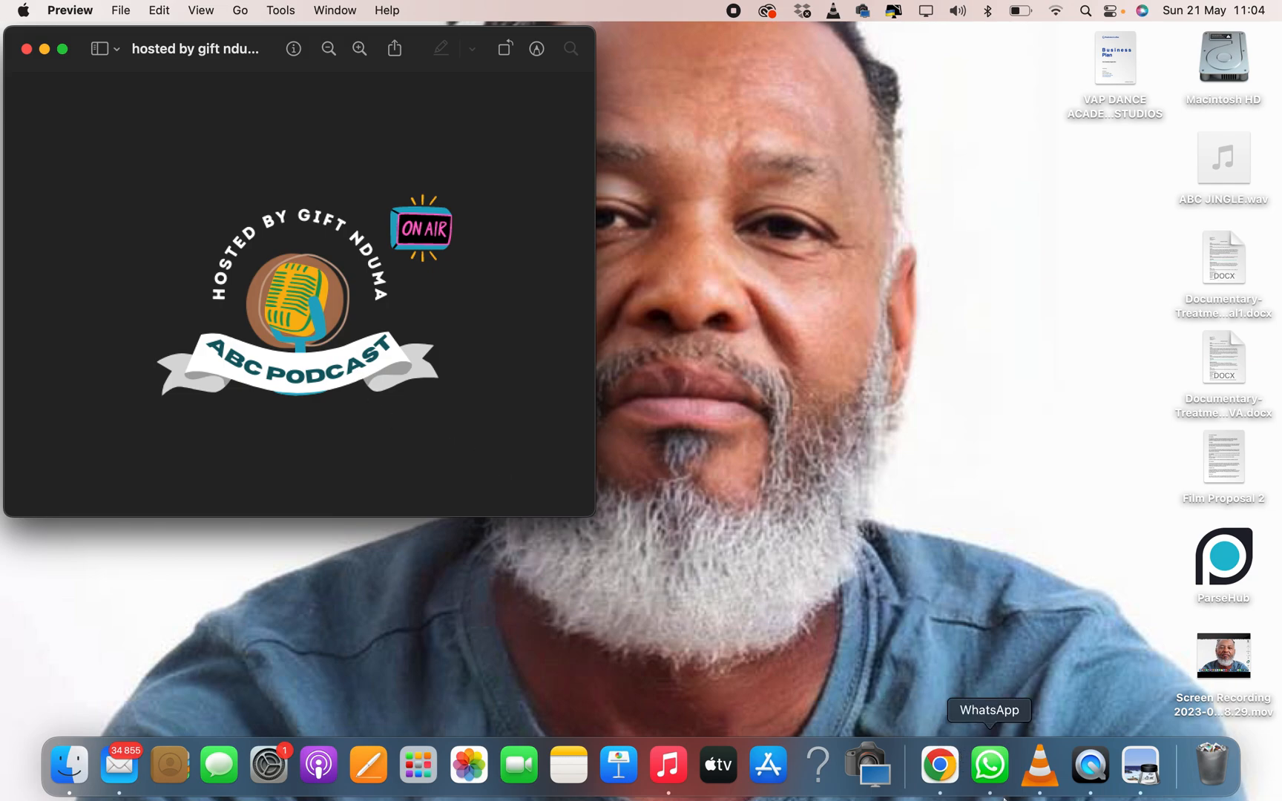
Leave the PNG preview and switch back to Chrome showing the Canva design
click(946, 785)
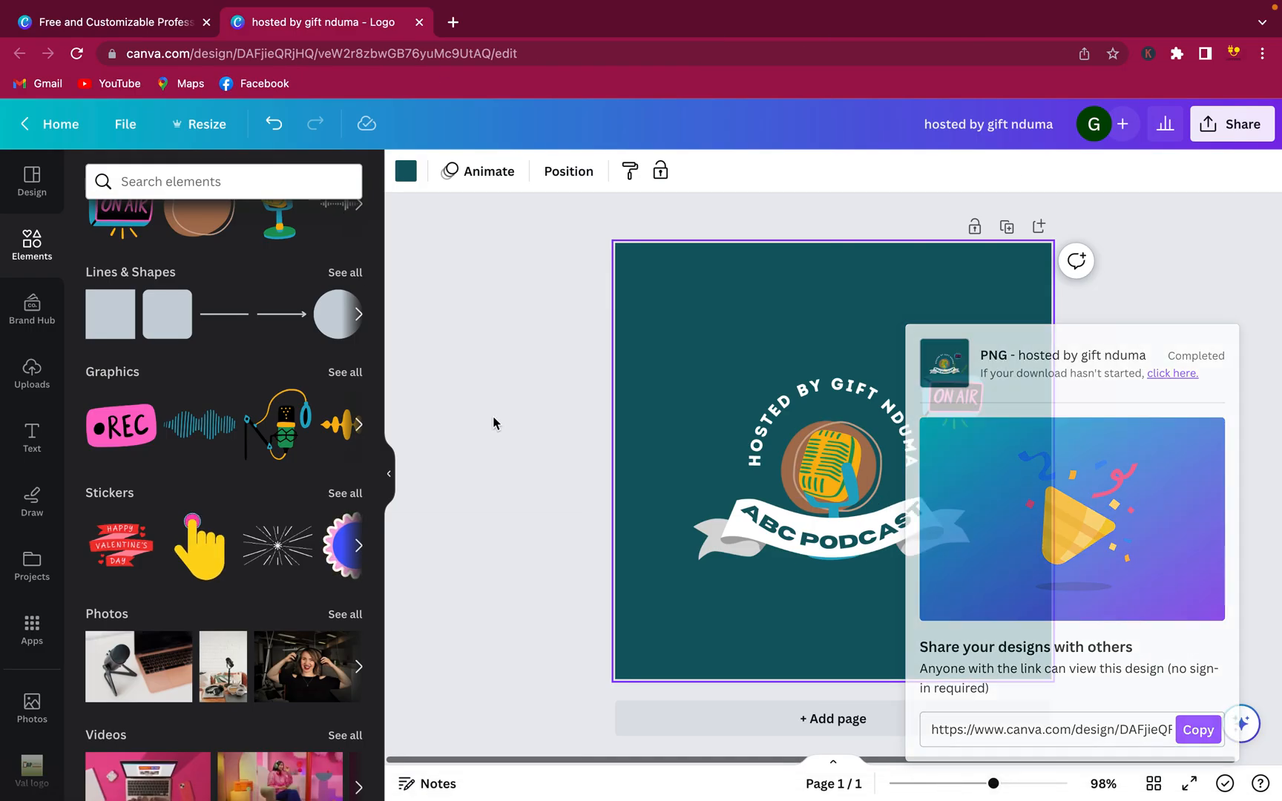
Dismiss the download confirmation and go to the Canva Home page from the templates tab
click(492, 421)
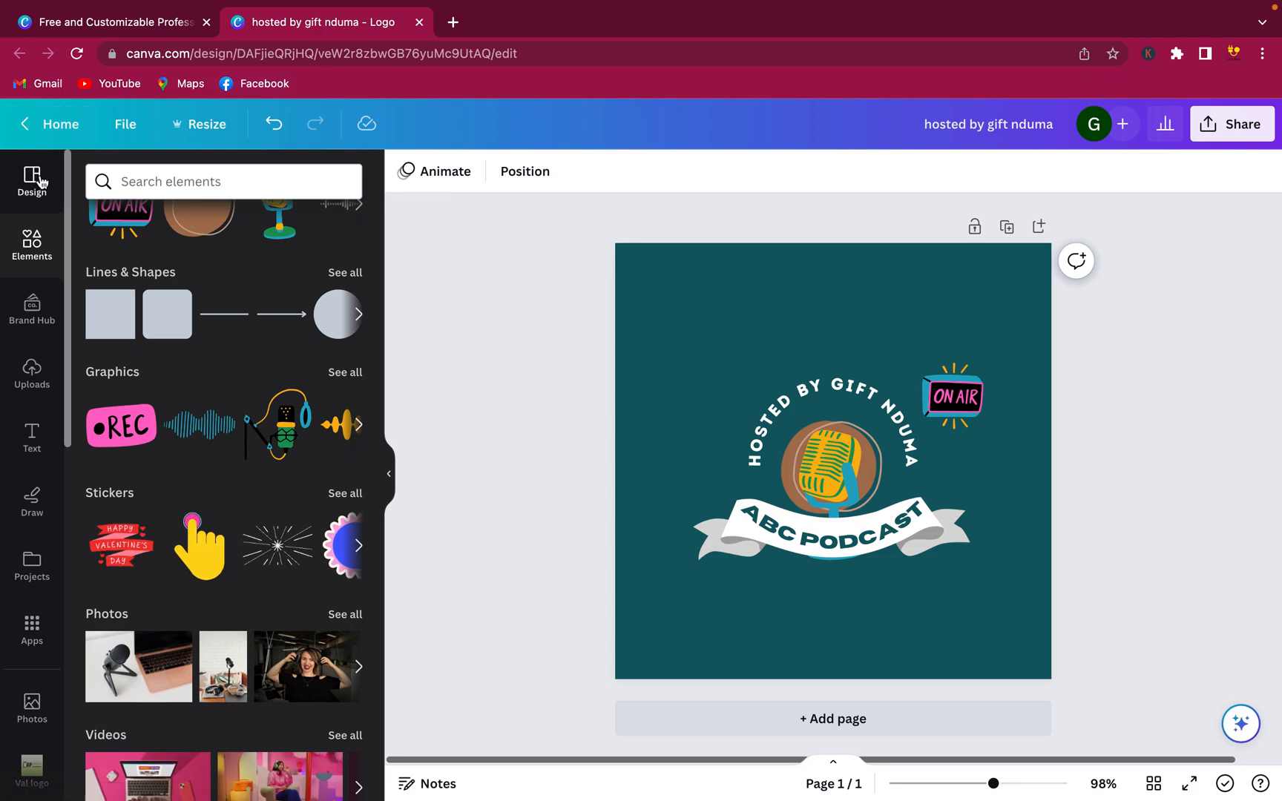
click(145, 29)
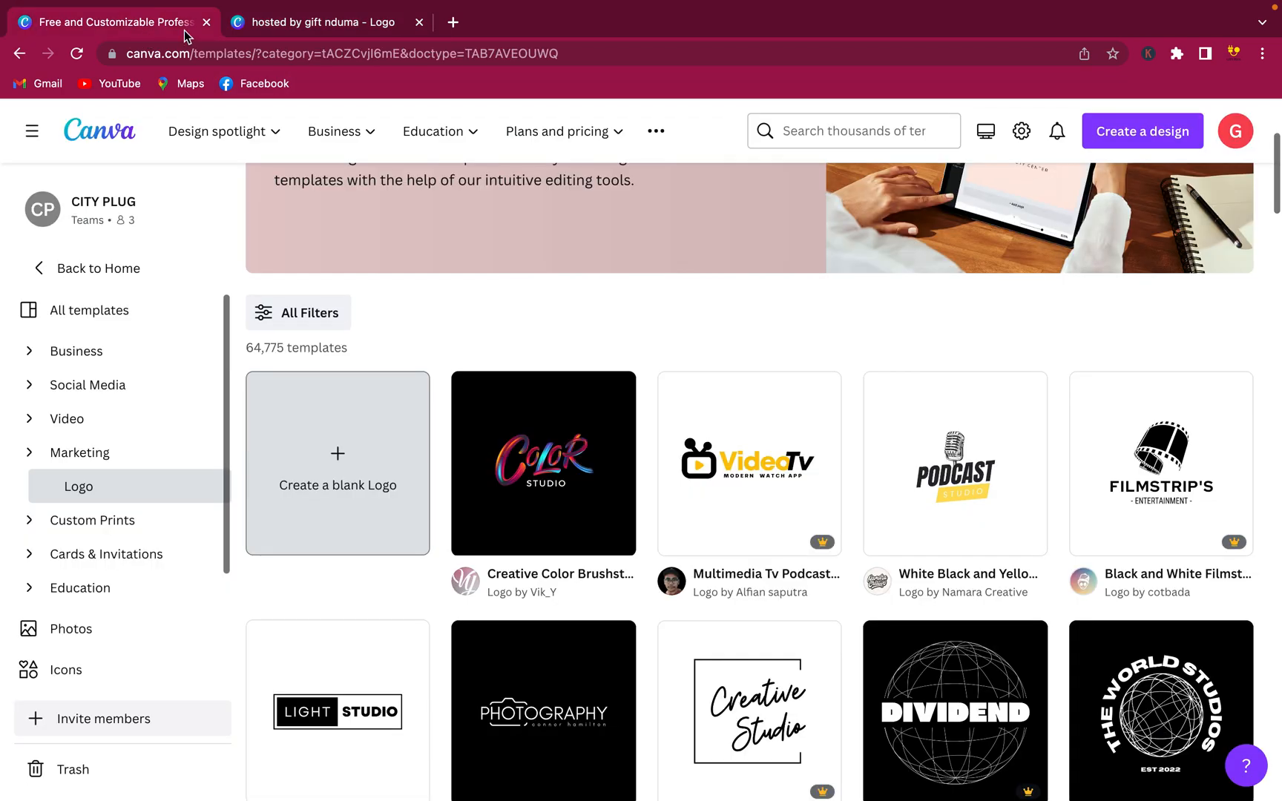
click(84, 127)
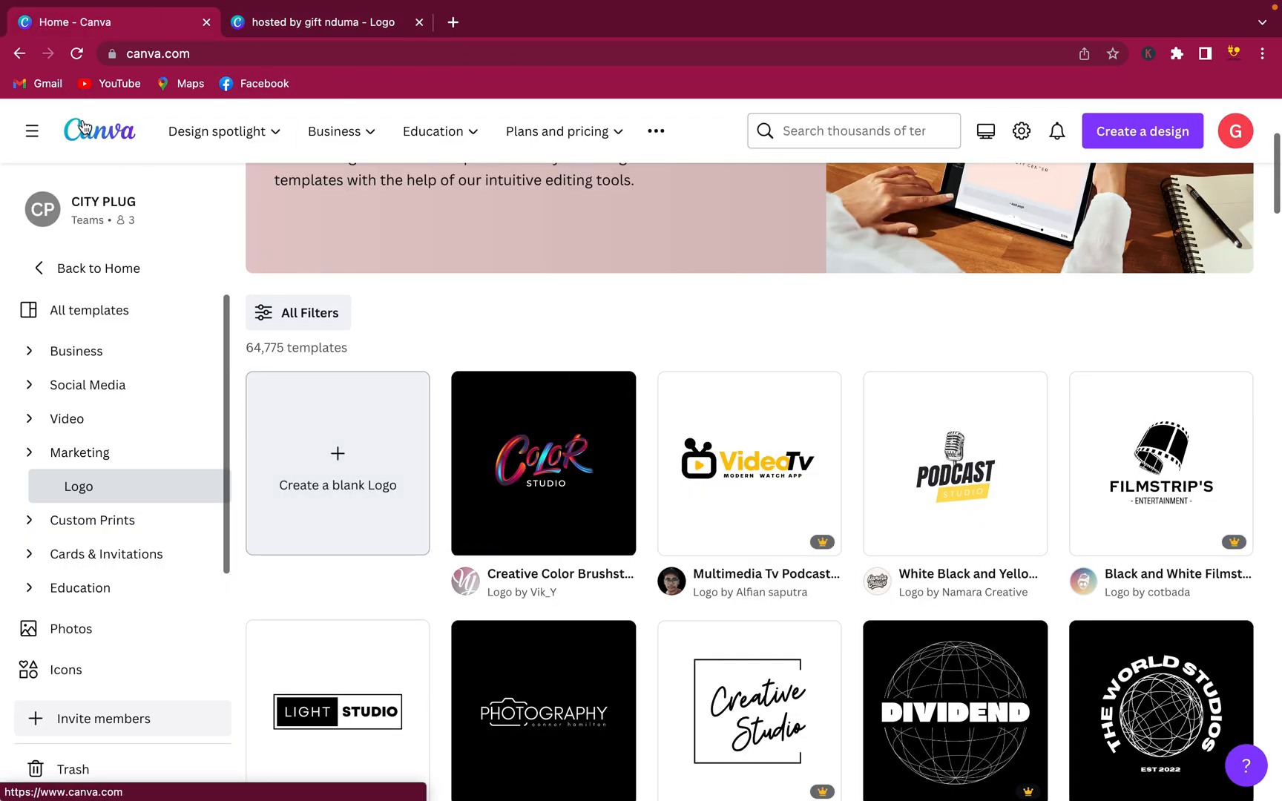
Browse the Home page's suggested design types and recent designs
scroll(402, 504, down, 1)
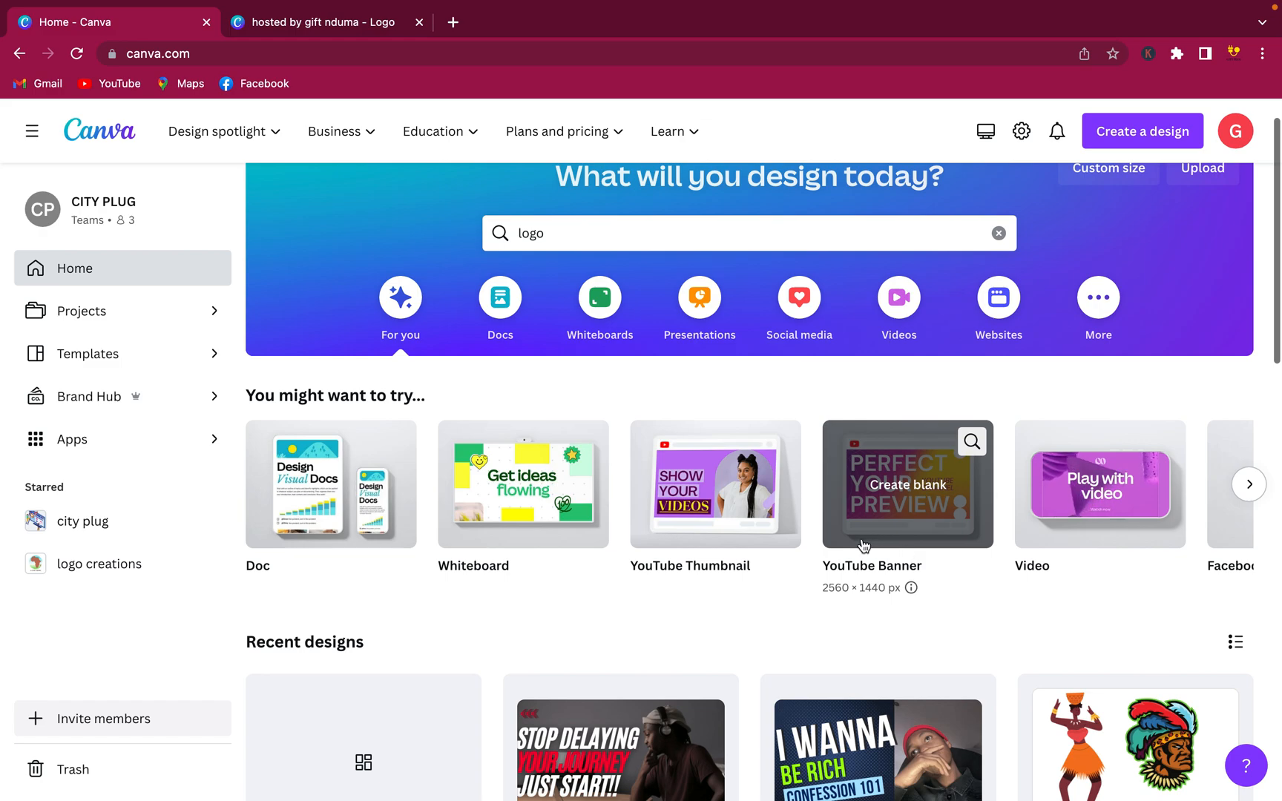
click(1249, 485)
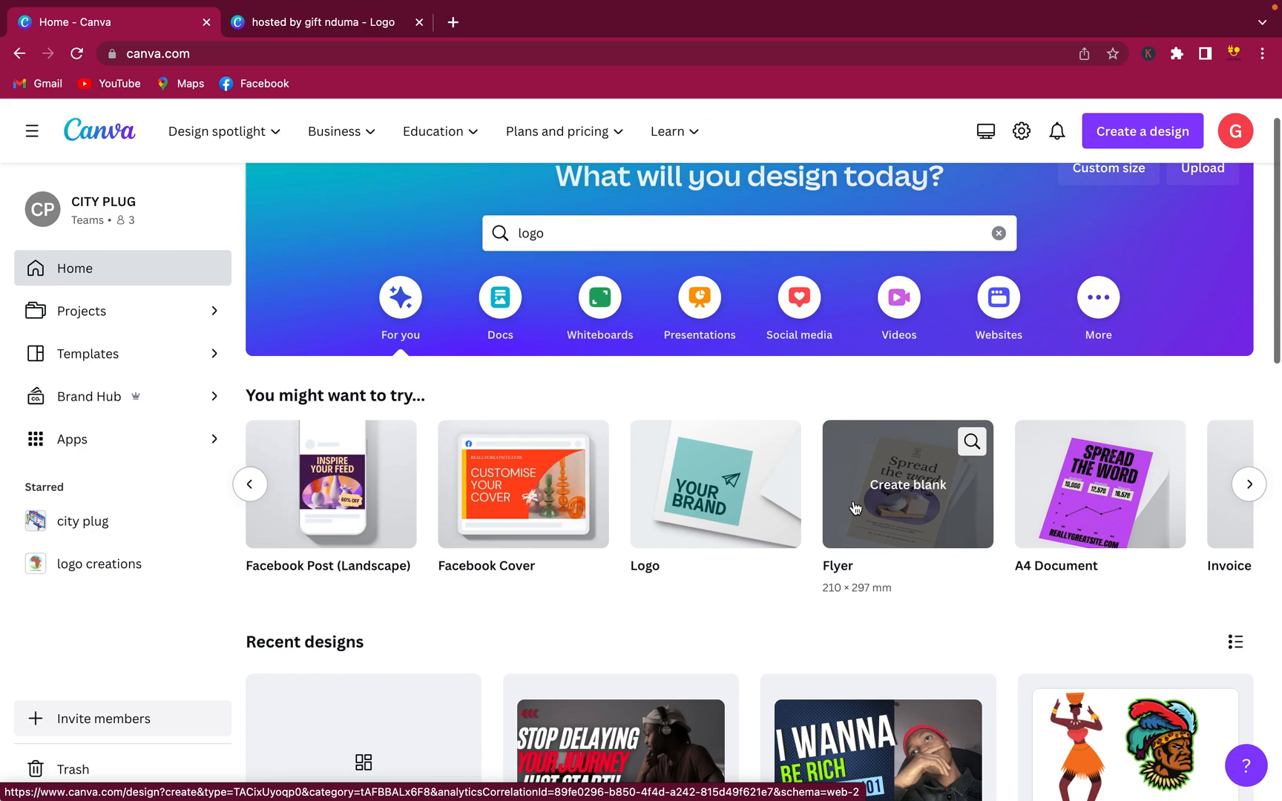
scroll(664, 552, down, 7)
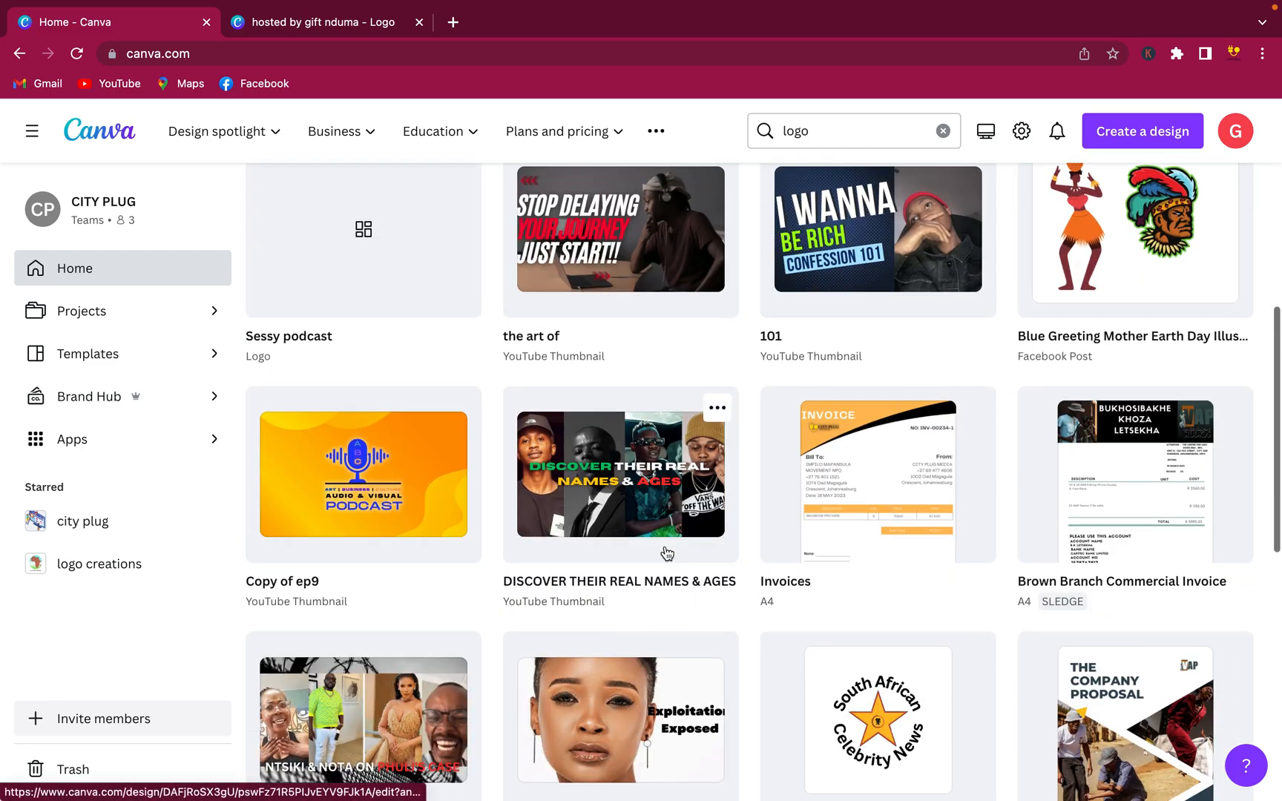
scroll(824, 653, up, 7)
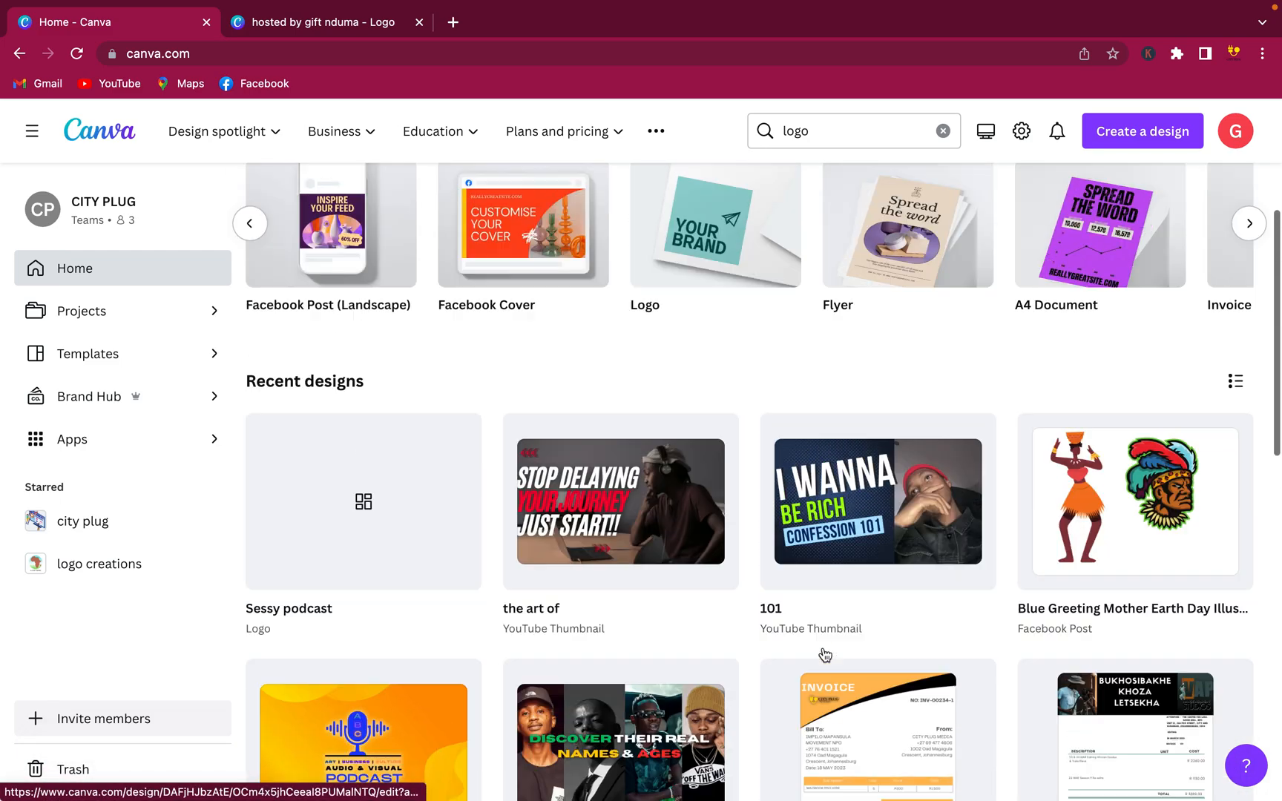